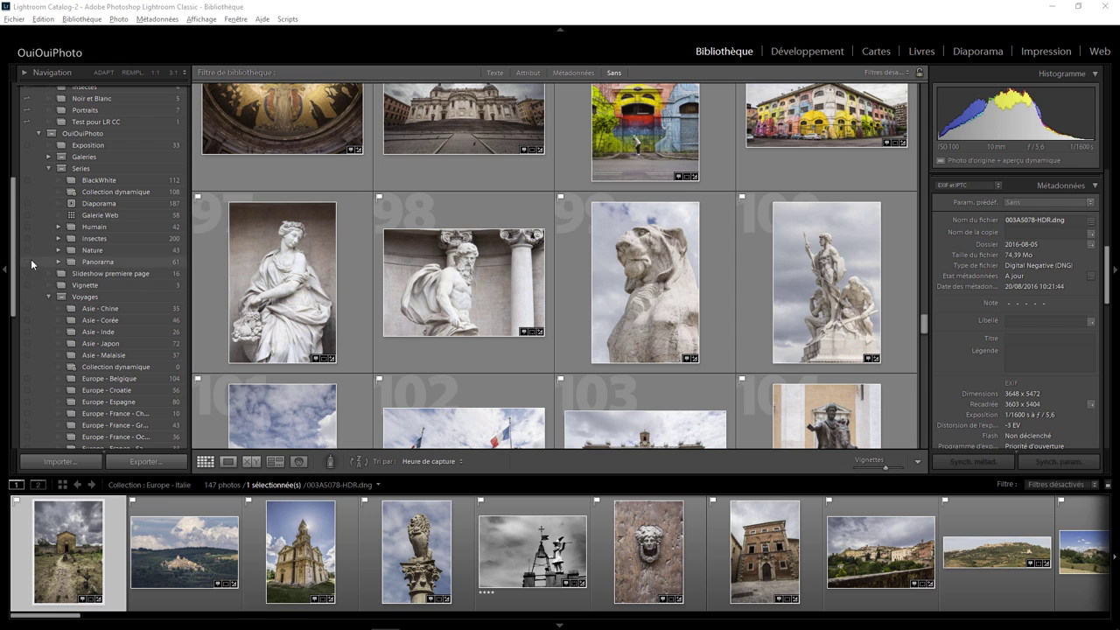
Create the collection 'Pour les vacances' in the LR CC set, synced with Lightroom CC.
scroll(14, 249, up, 1)
scroll(14, 250, up, 3)
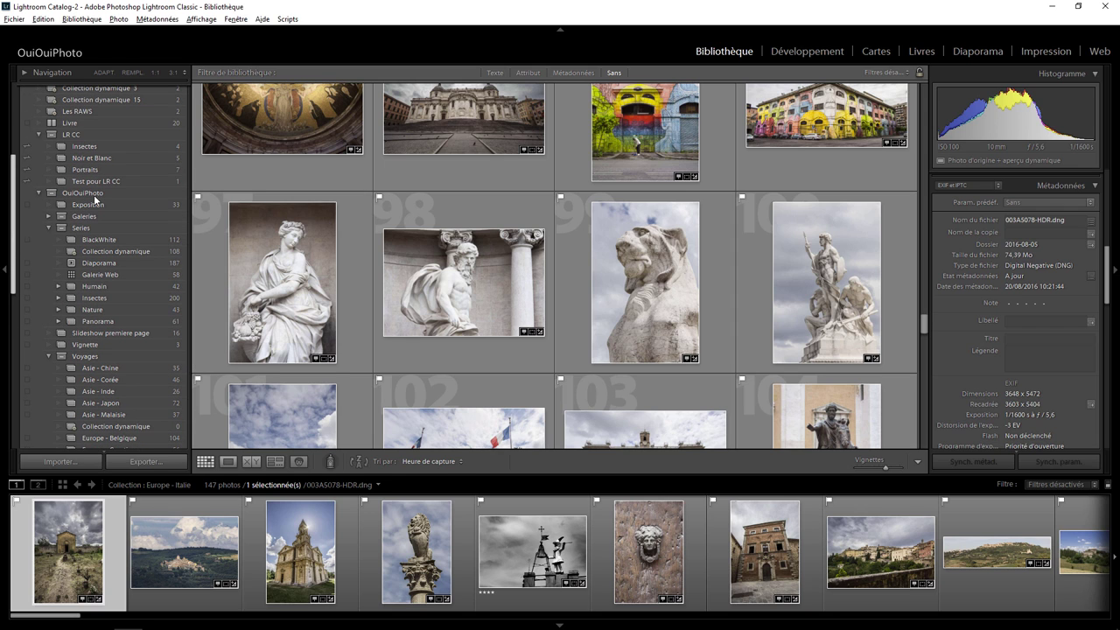
click(102, 136)
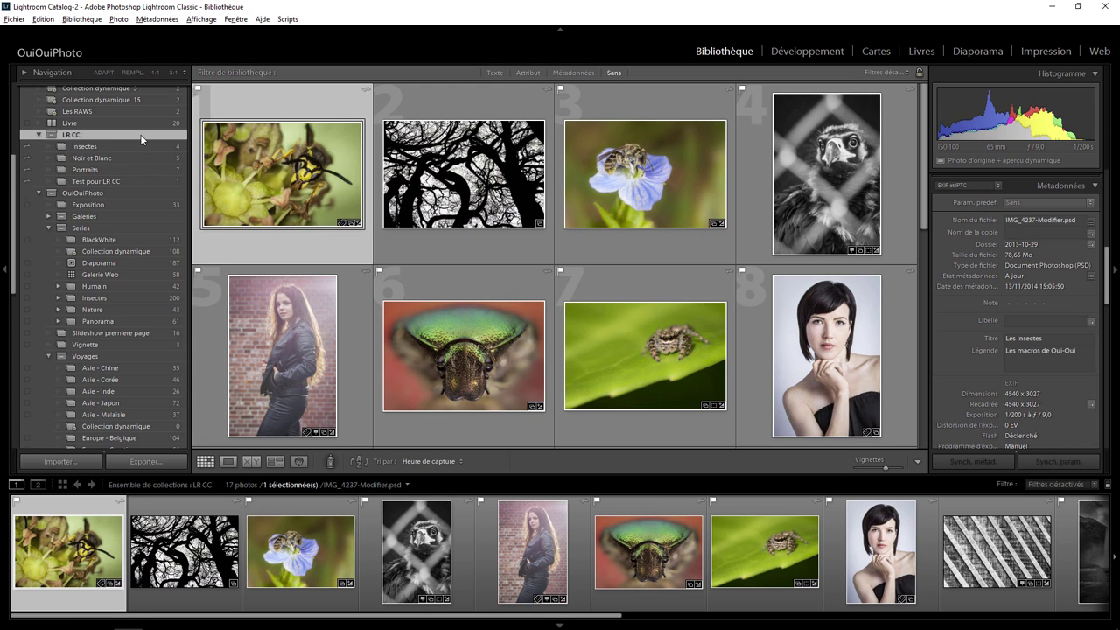
right_click(140, 134)
click(167, 145)
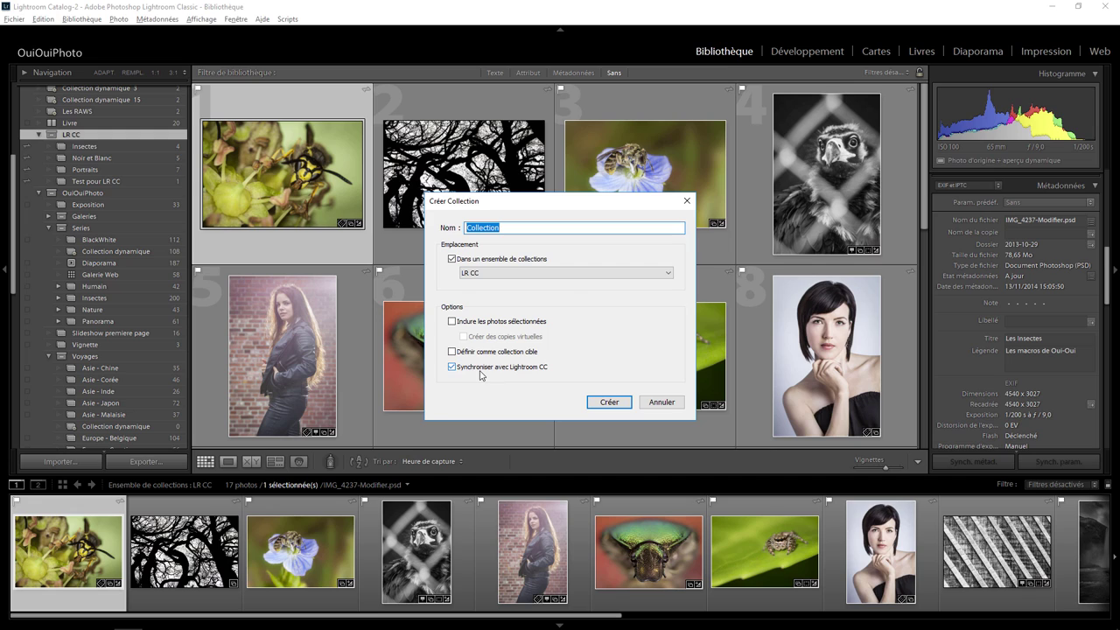
click(507, 226)
double_click(493, 227)
text(Pour)
text( les vacance)
text(s)
click(621, 401)
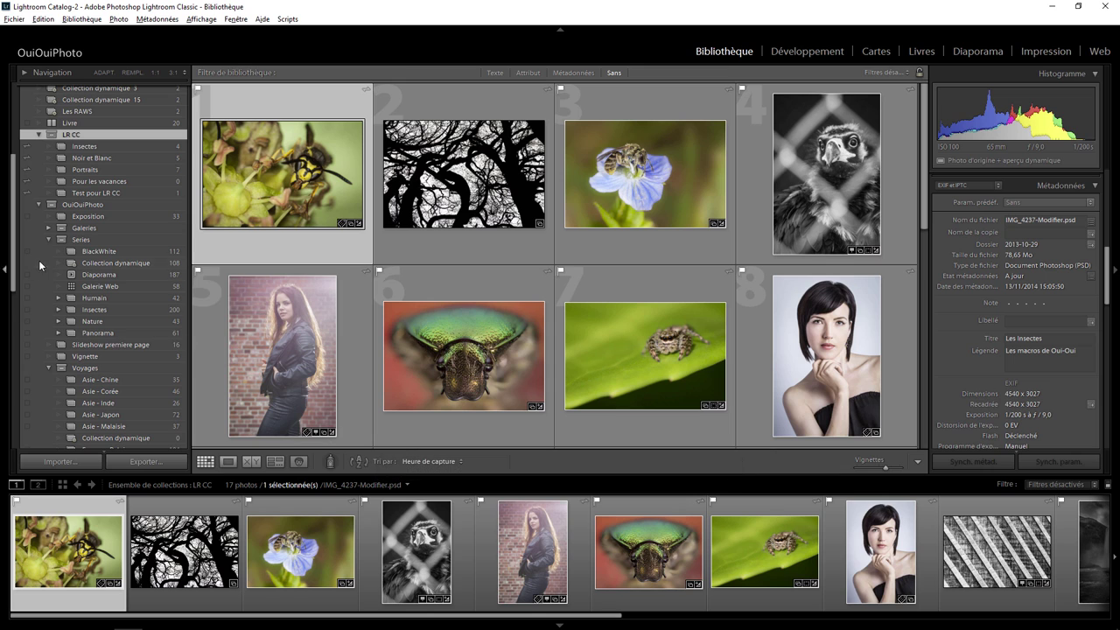
Select all 147 Europe - Italie photos and drag them into Pour les vacances.
drag(13, 268, 16, 339)
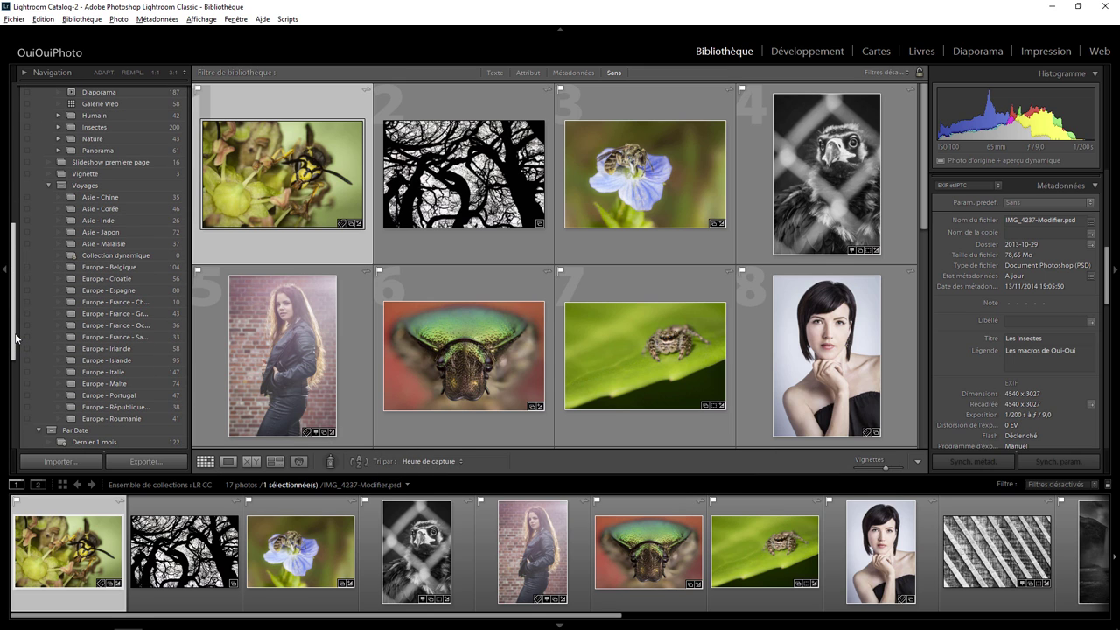
click(98, 372)
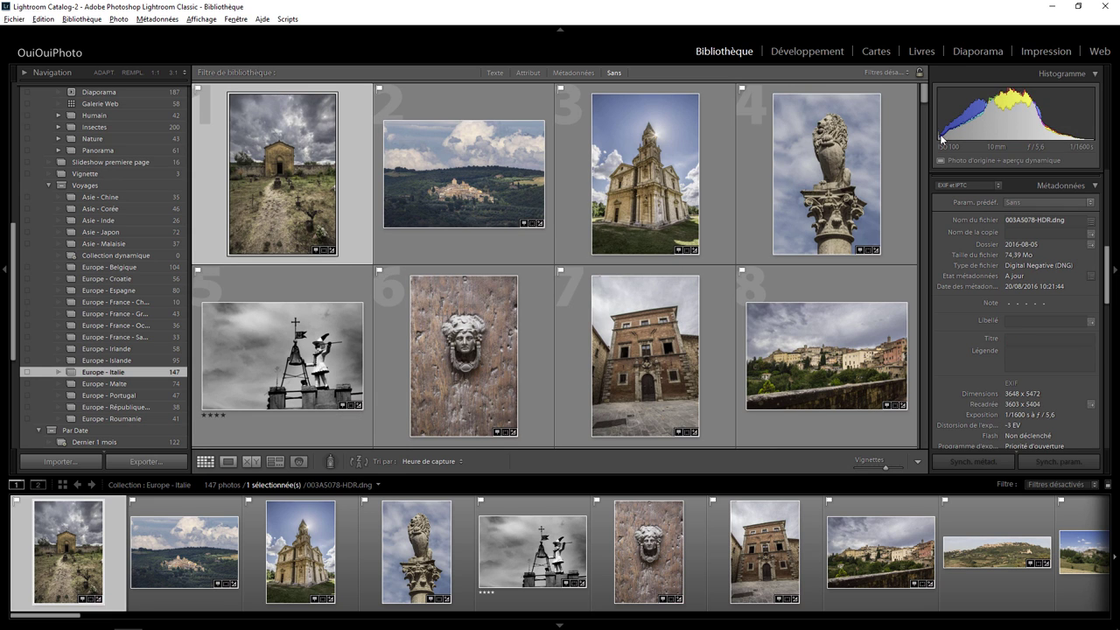
drag(923, 96, 911, 471)
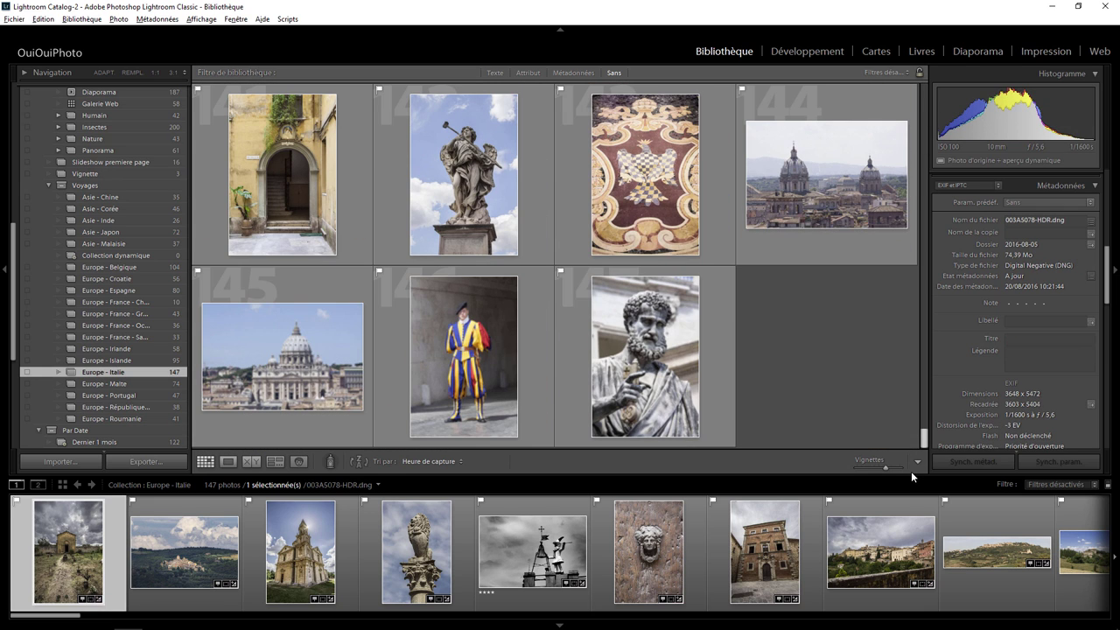
key(ctrl+a)
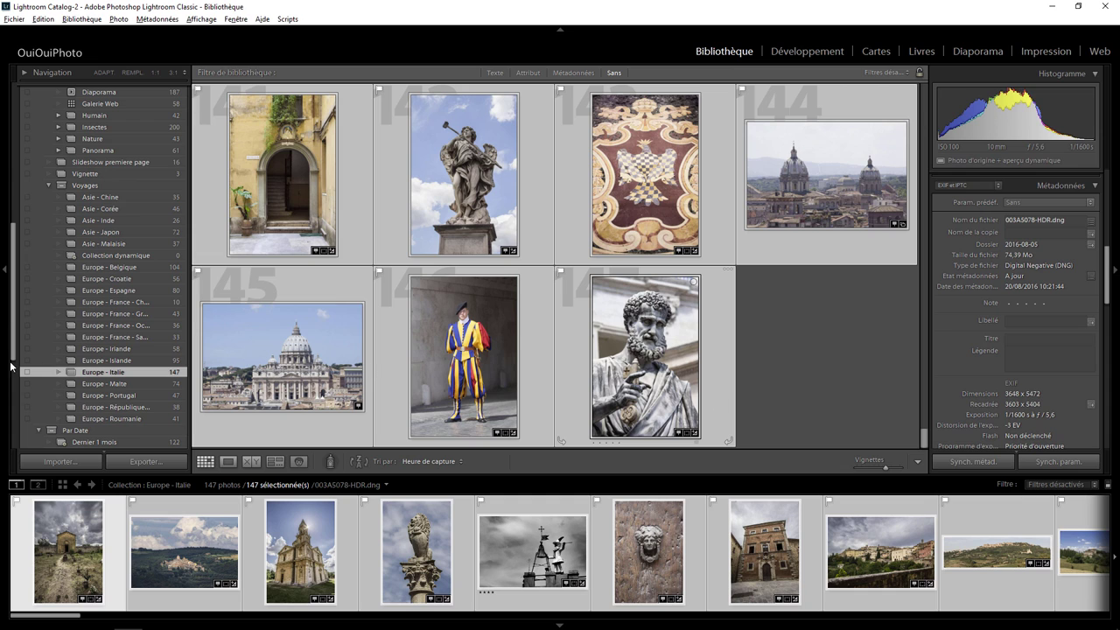
drag(12, 333, 14, 261)
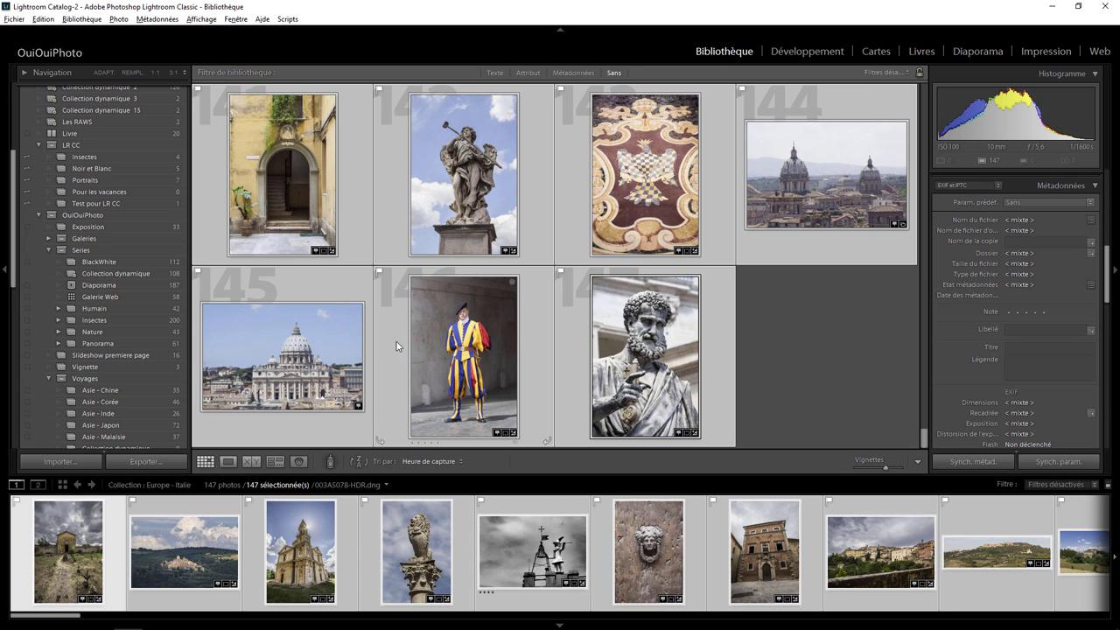
drag(463, 358, 140, 192)
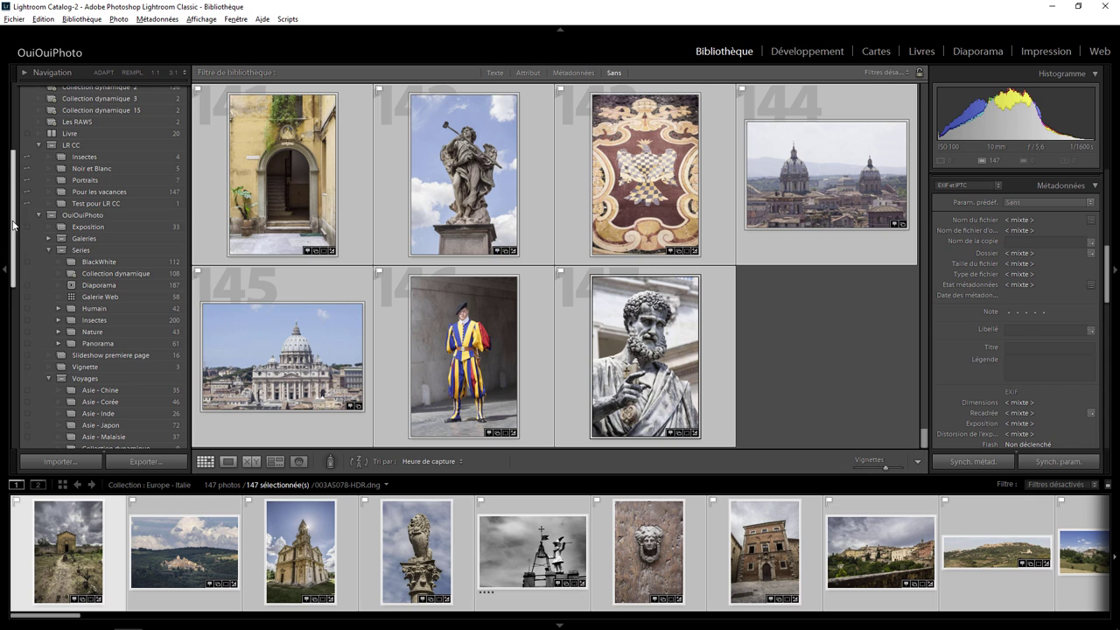
drag(12, 226, 7, 341)
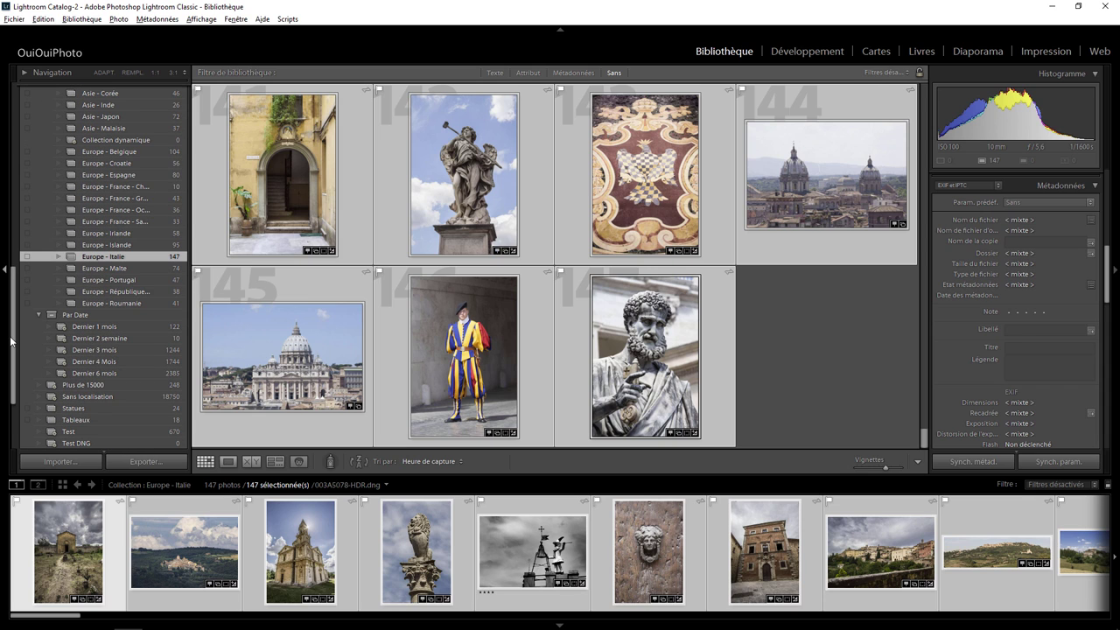
Add all 95 Europe - Islande photos to Pour les vacances (242 total) and check sync status.
click(112, 244)
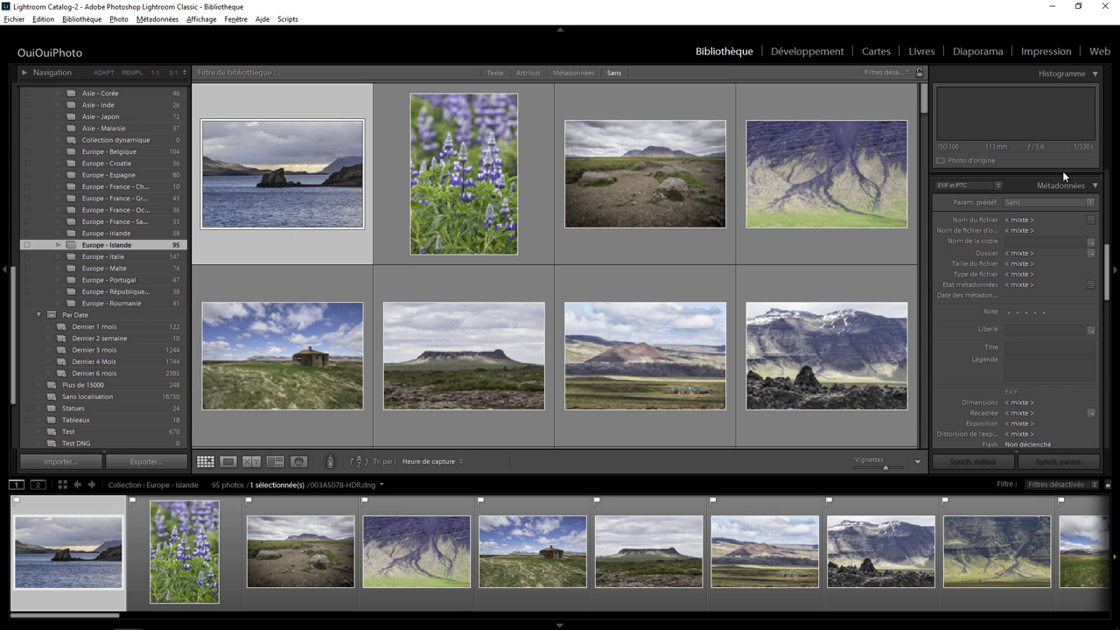
drag(923, 98, 914, 443)
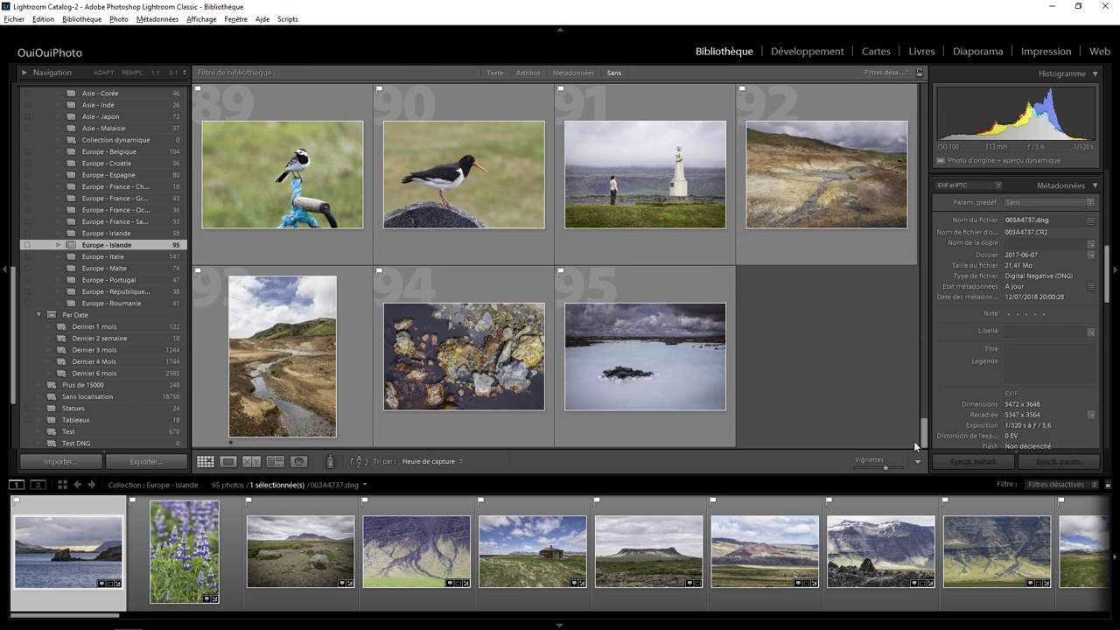
key(ctrl+a)
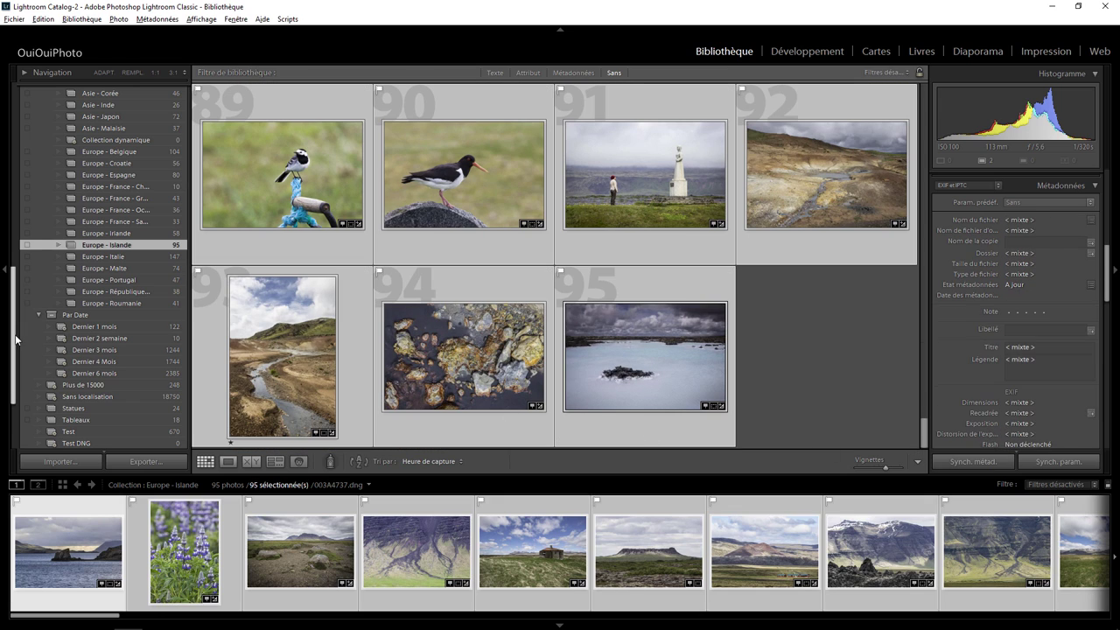
drag(14, 339, 13, 215)
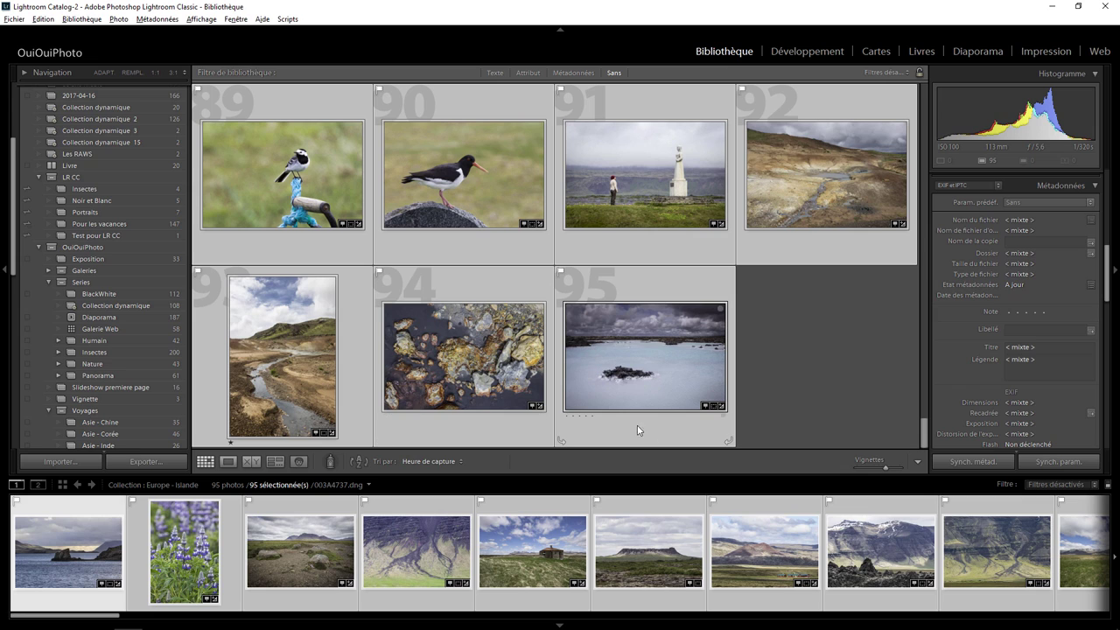
drag(639, 374, 133, 226)
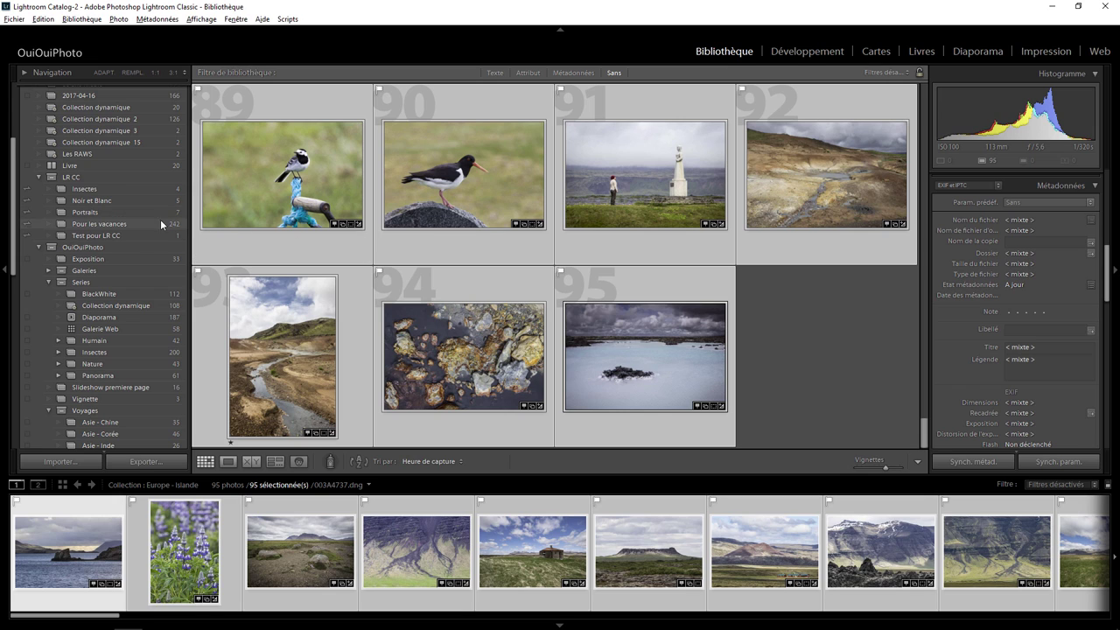
click(71, 52)
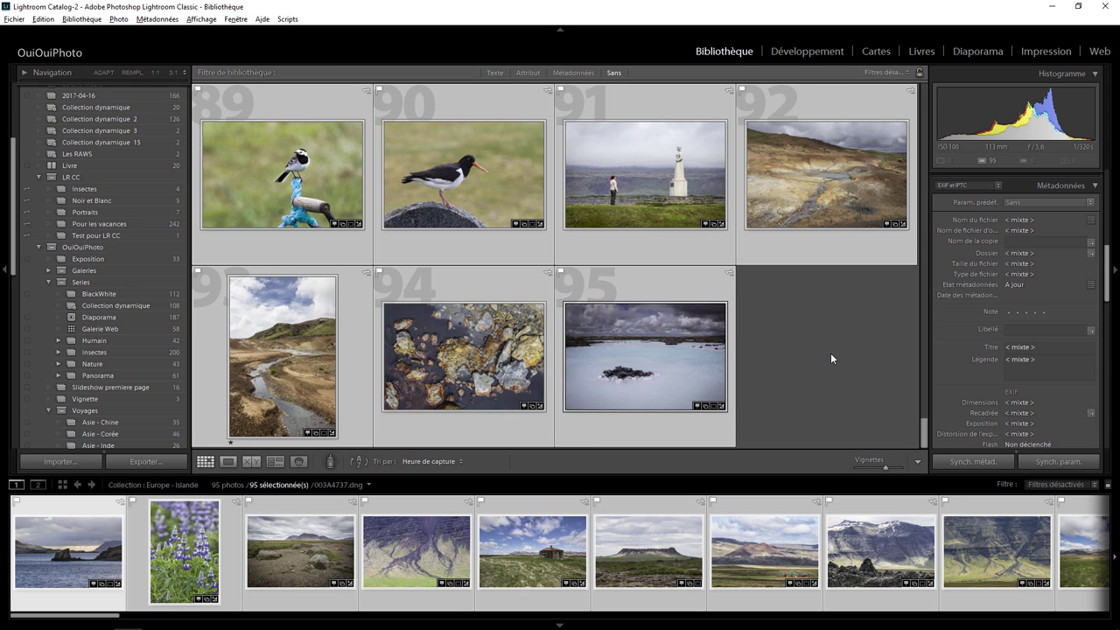
Launch Windows Calculator with the keyboard's Calculator key.
key(XF86Calculator)
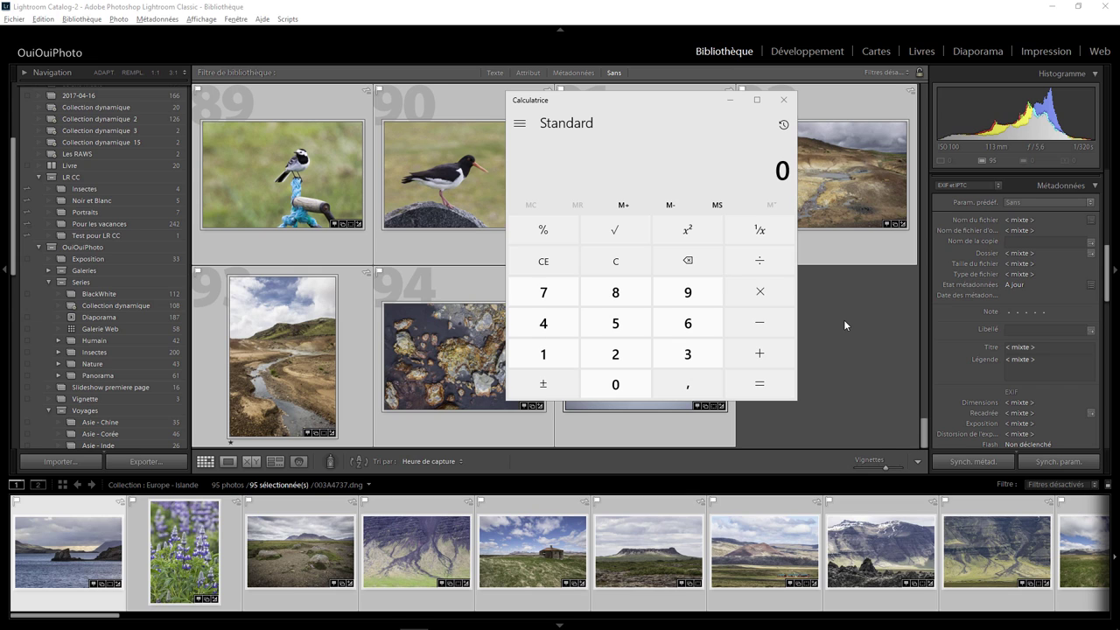
Compute 10 000 000 ÷ 10 in Calculator, giving 1 000 000.
click(543, 354)
click(615, 385)
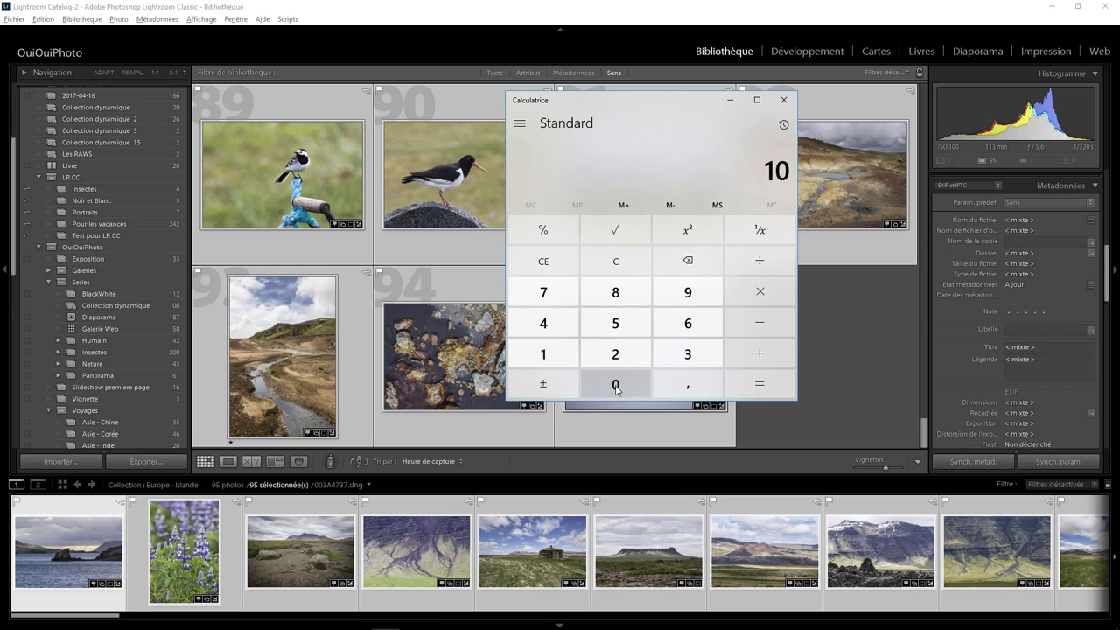
click(615, 385)
click(615, 385)
click(615, 385)
click(616, 385)
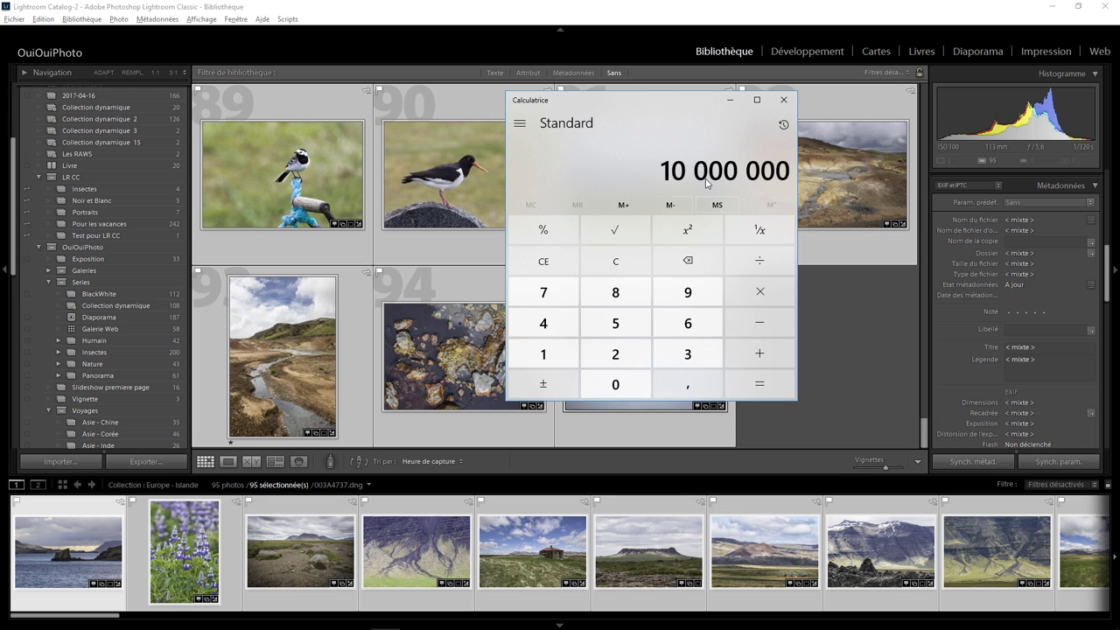
click(758, 261)
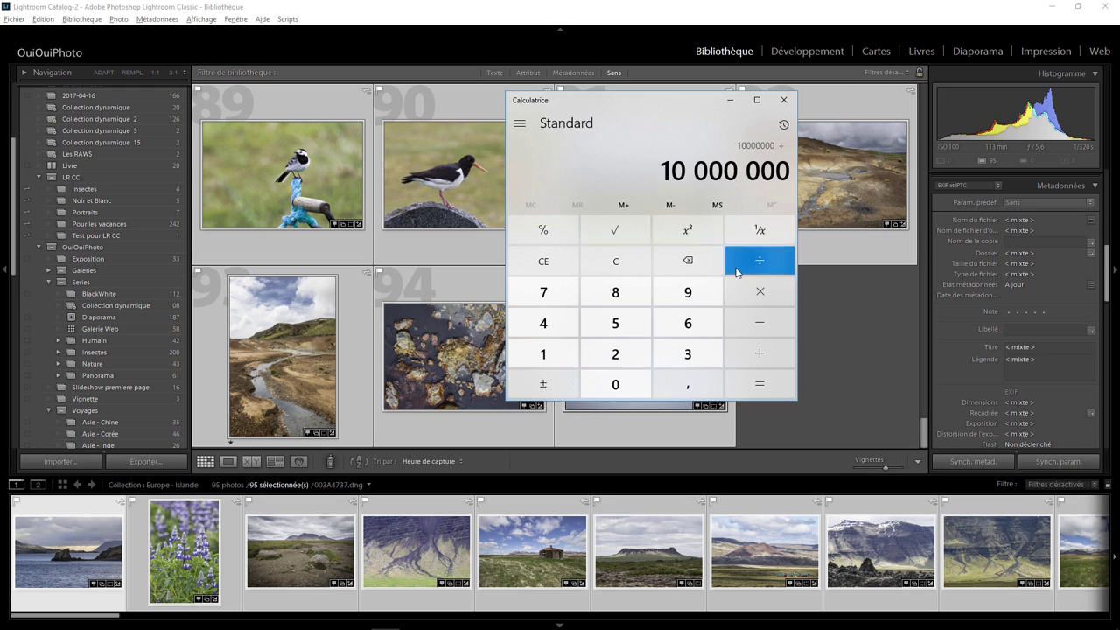
click(551, 355)
click(609, 385)
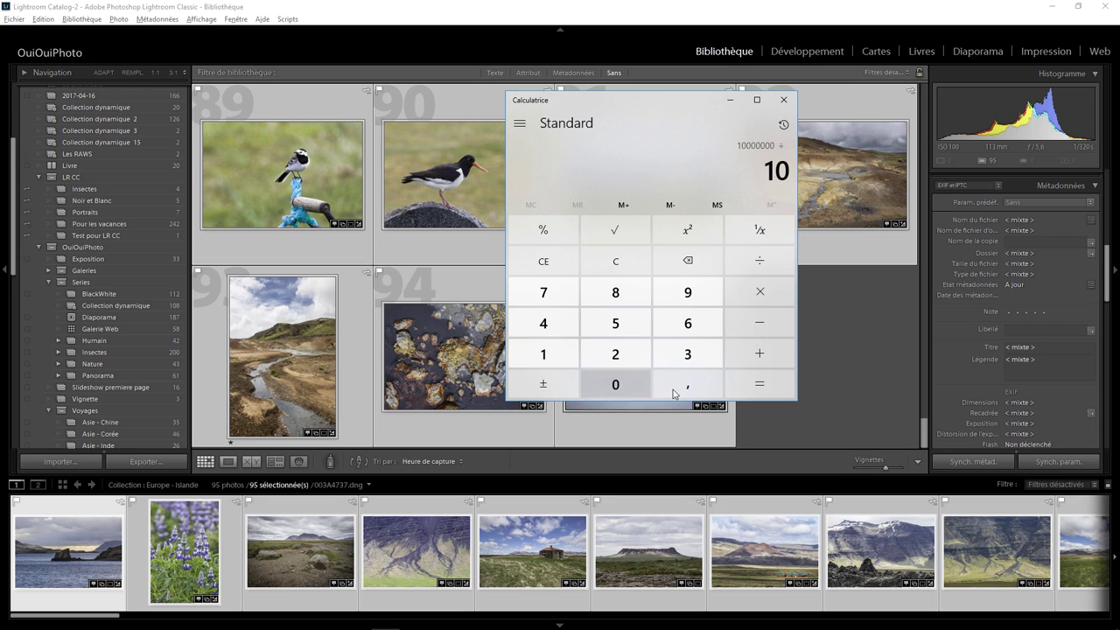
click(760, 384)
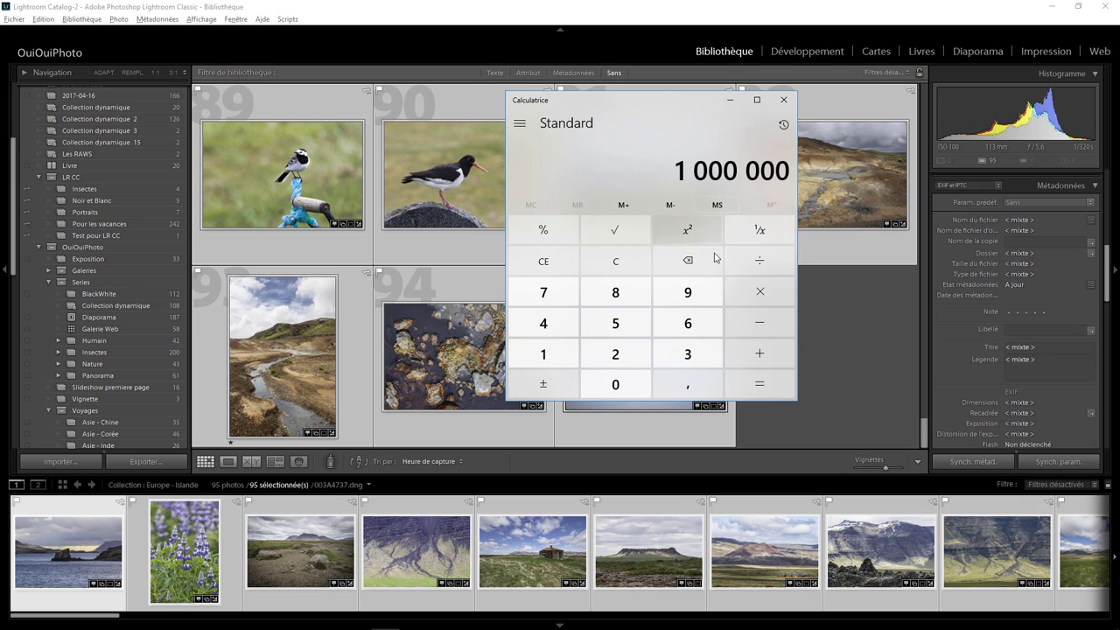
Clear the display and compute 1 000 000 ÷ 10, giving 100 000.
click(616, 268)
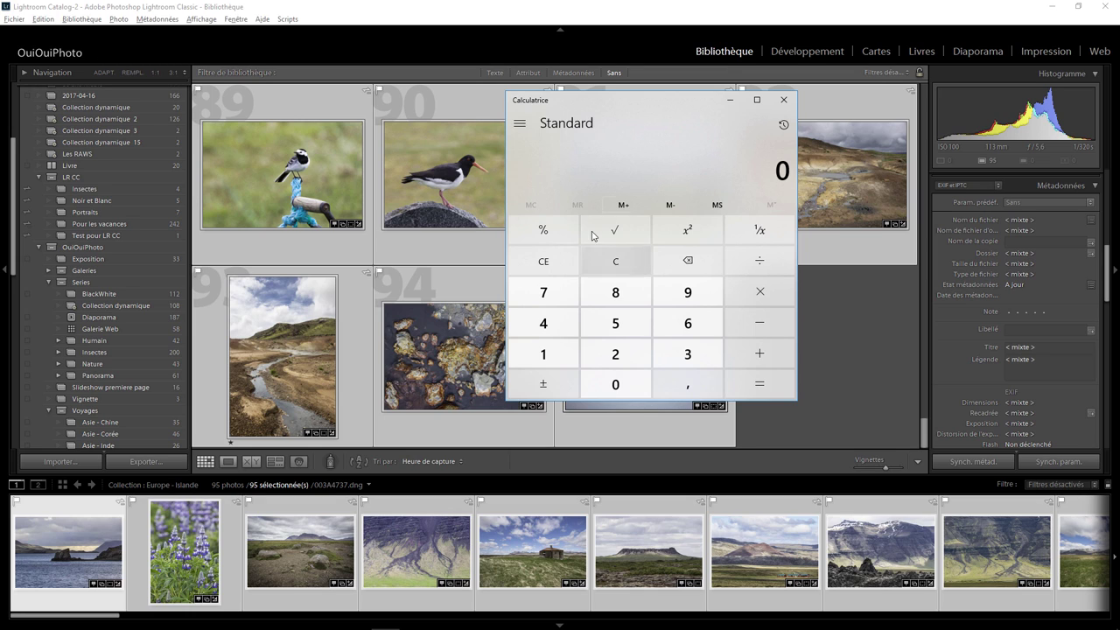
click(554, 354)
click(615, 384)
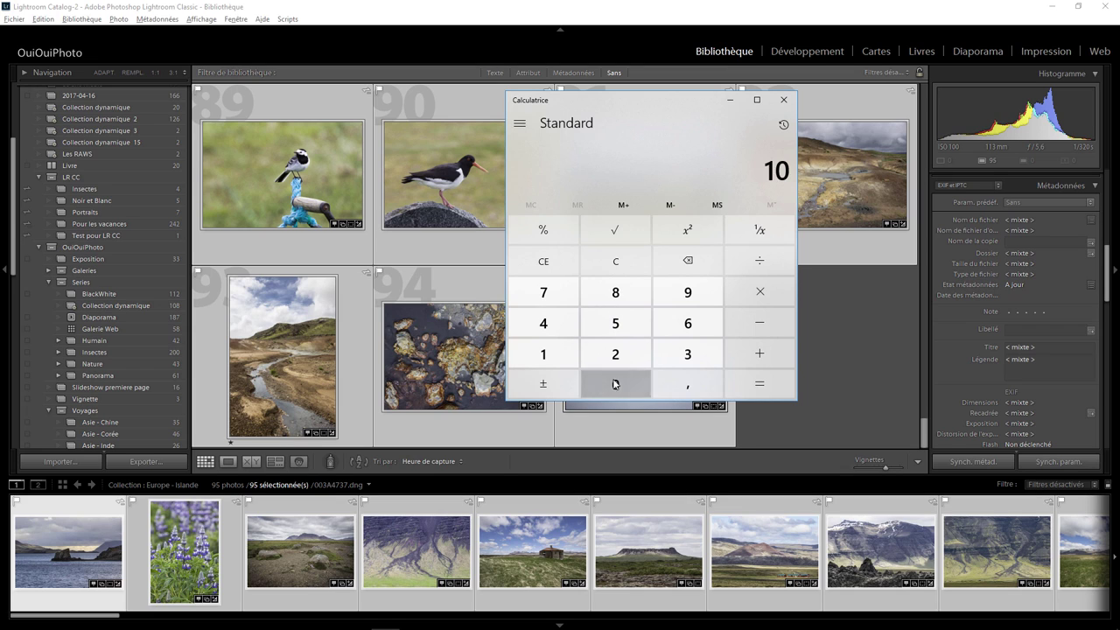
click(617, 385)
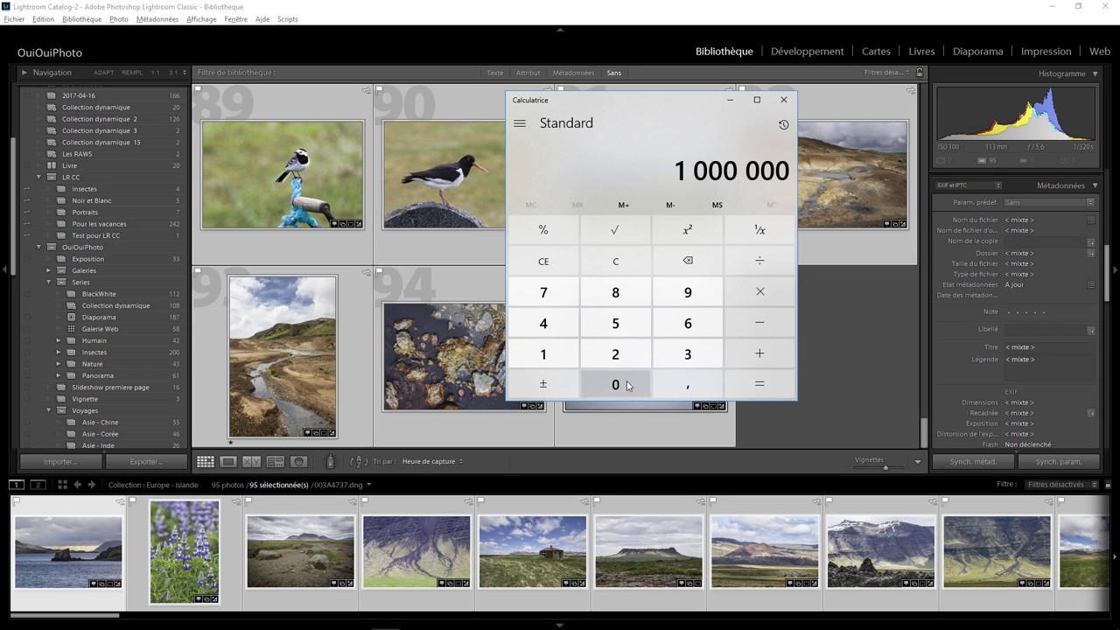
click(761, 259)
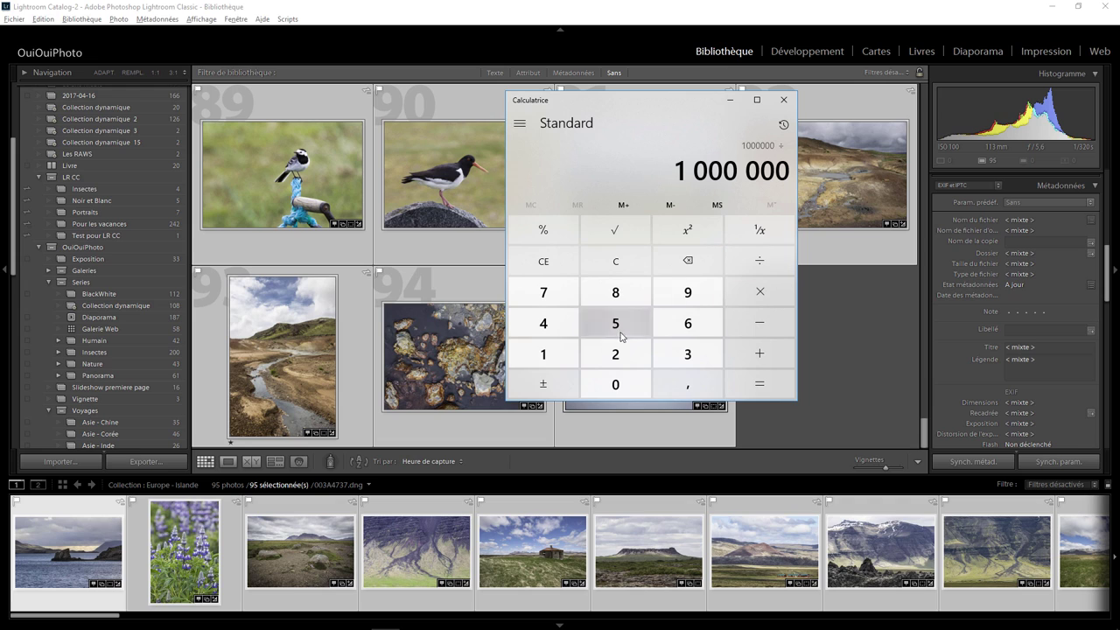
click(551, 352)
click(615, 384)
click(773, 382)
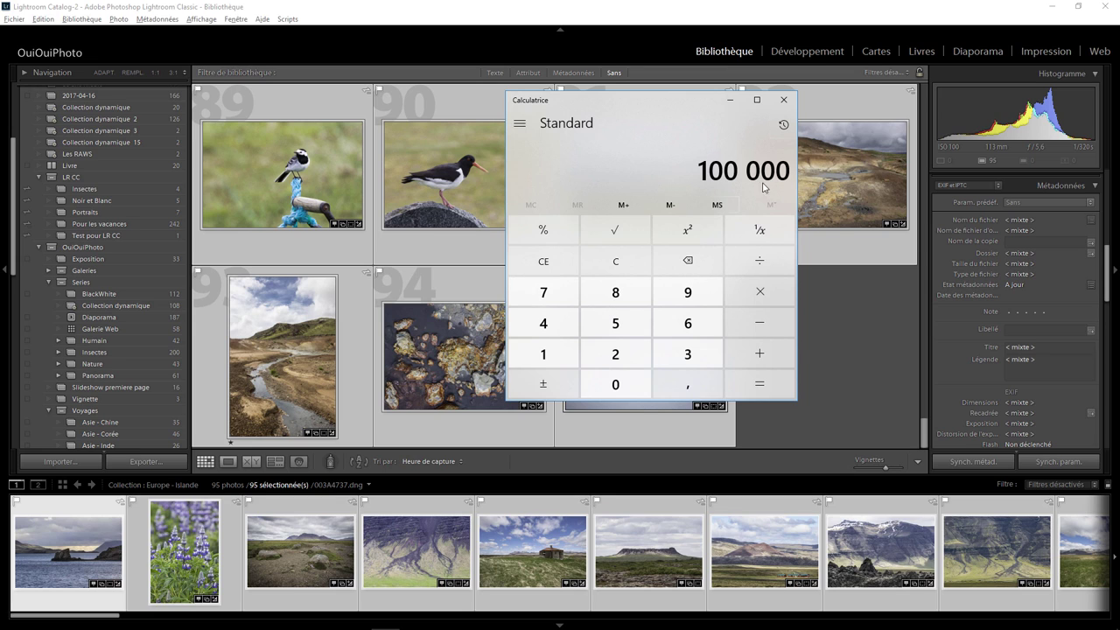
Clear the display and compute 900 000 ÷ 100 000, giving 9.
click(619, 273)
click(682, 292)
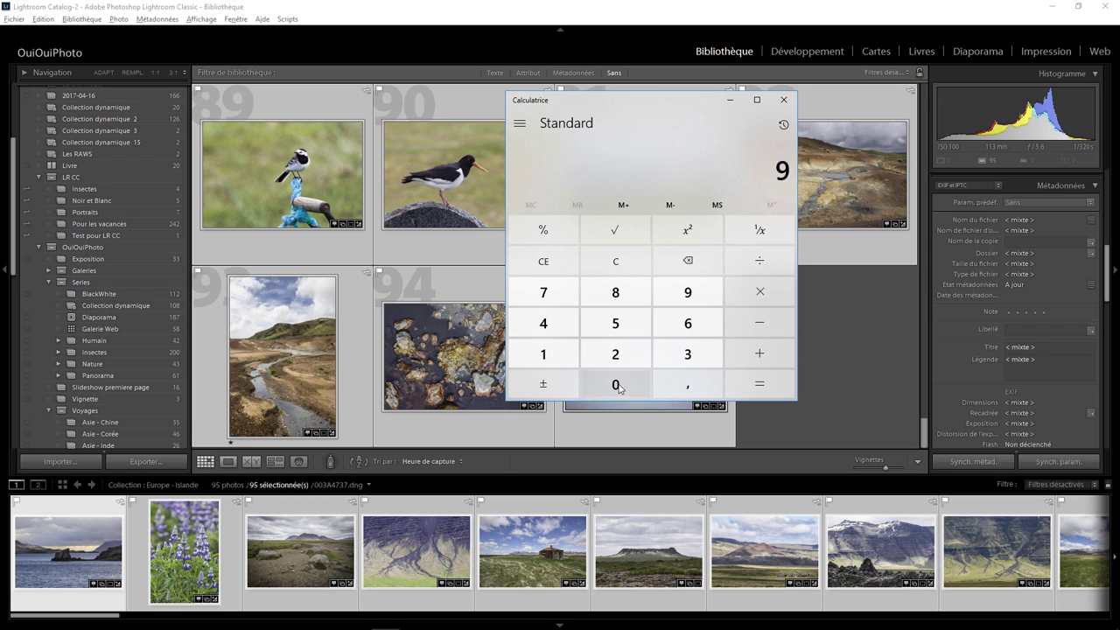
double_click(619, 385)
triple_click(619, 385)
key(minus)
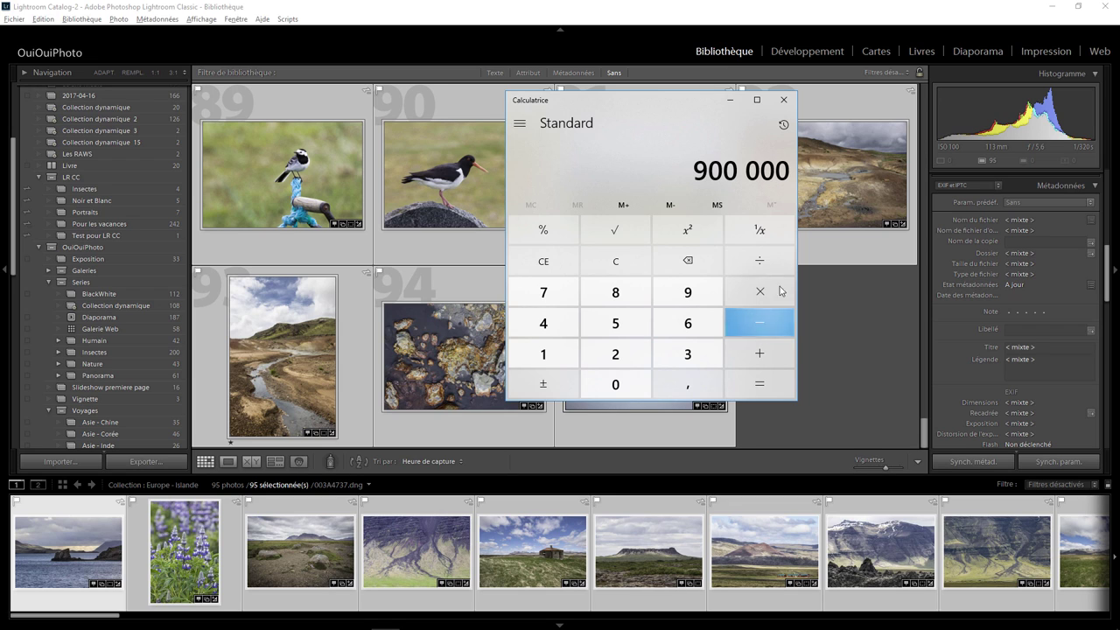
click(761, 262)
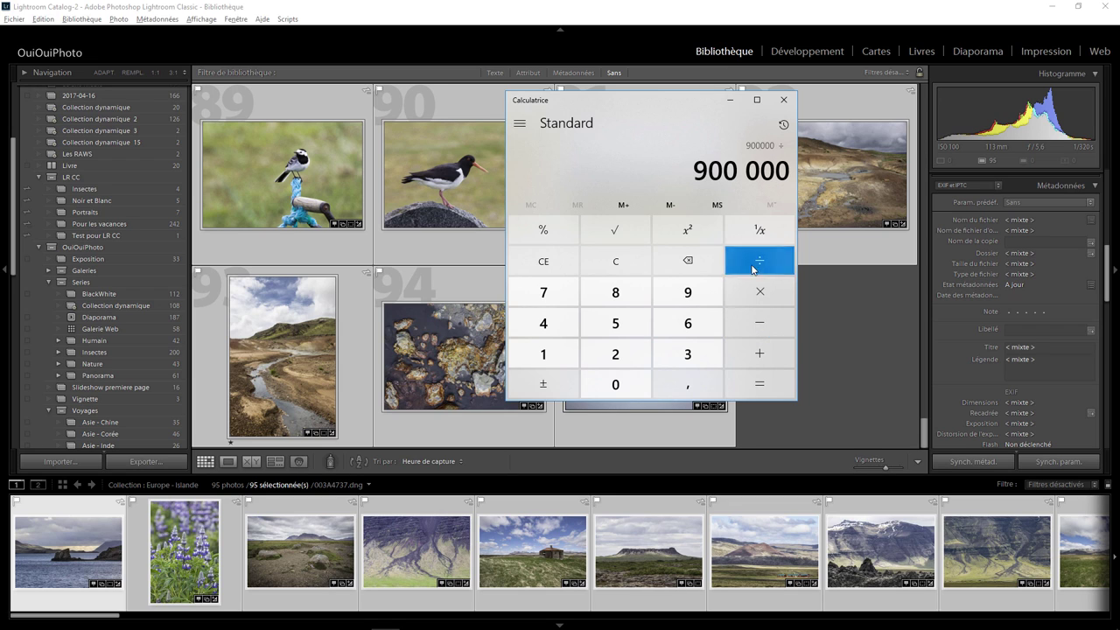
click(553, 361)
double_click(616, 386)
click(616, 387)
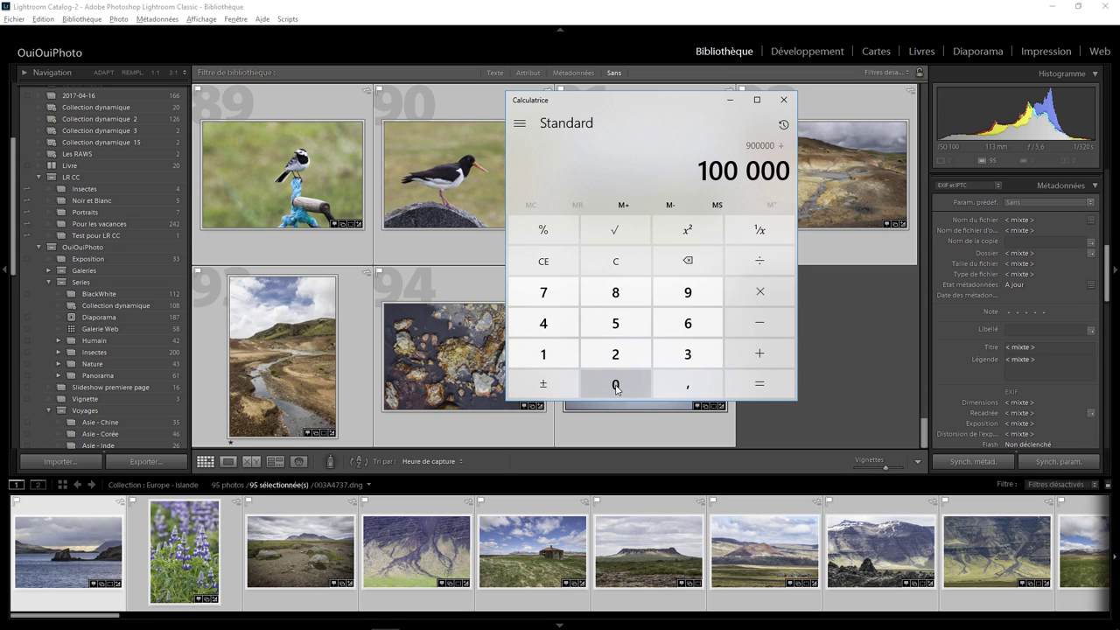
click(760, 385)
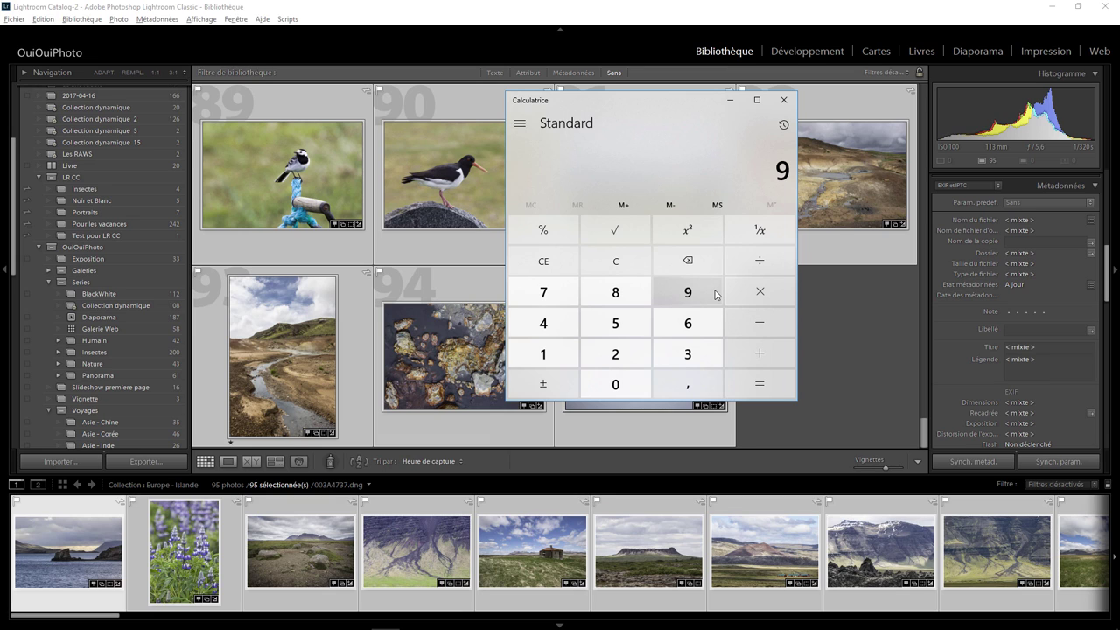
Multiply 2 500 by 9 to get 22 500.
click(617, 354)
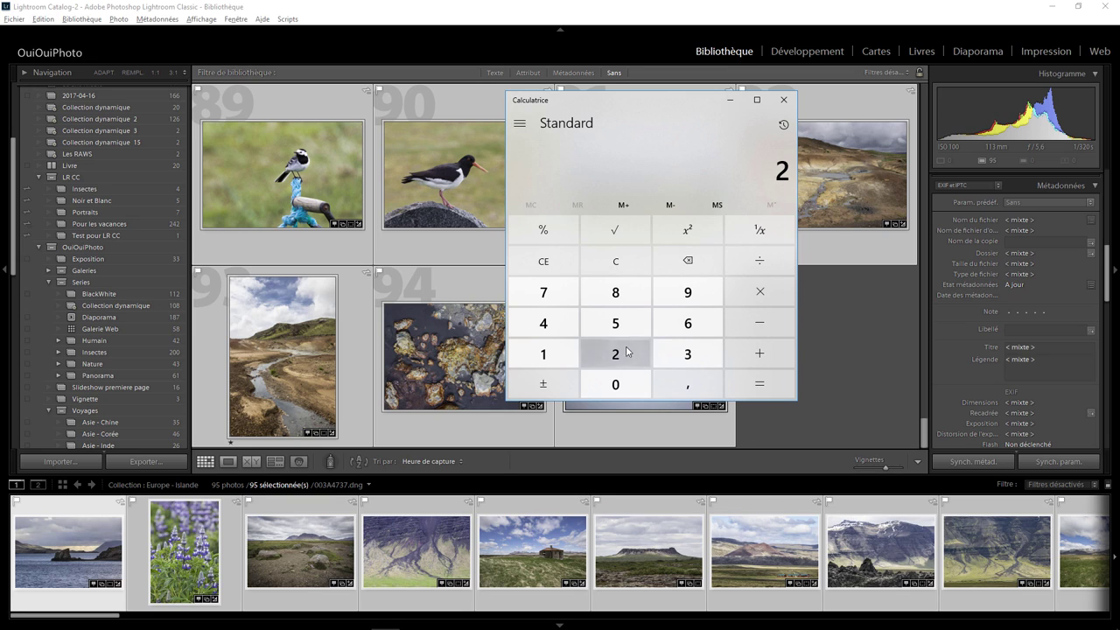
click(623, 324)
click(621, 386)
click(620, 386)
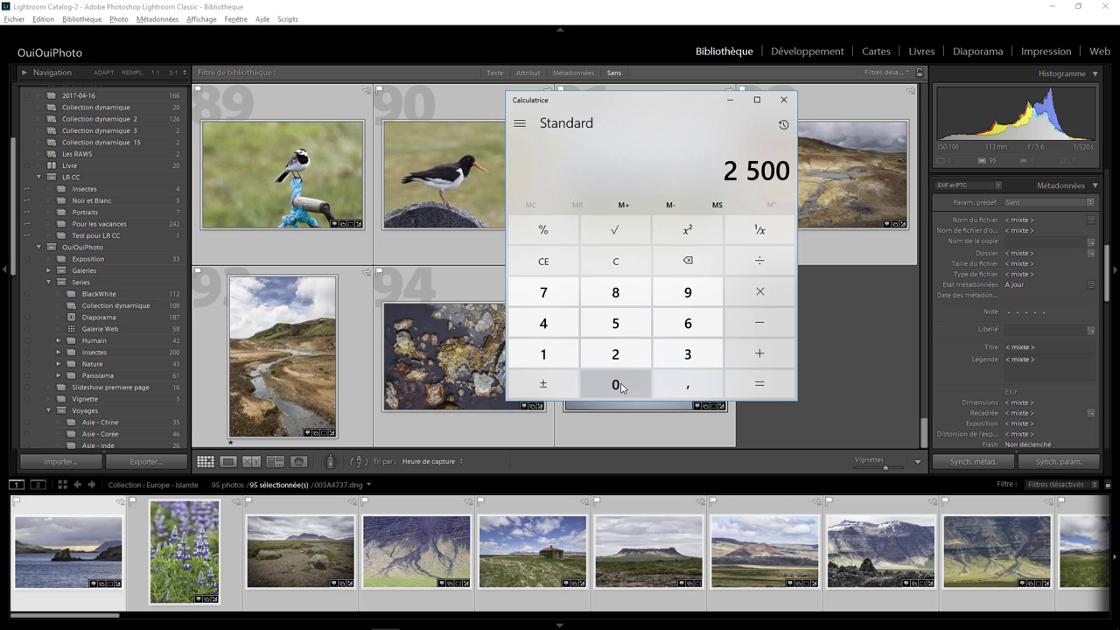
click(762, 290)
click(698, 298)
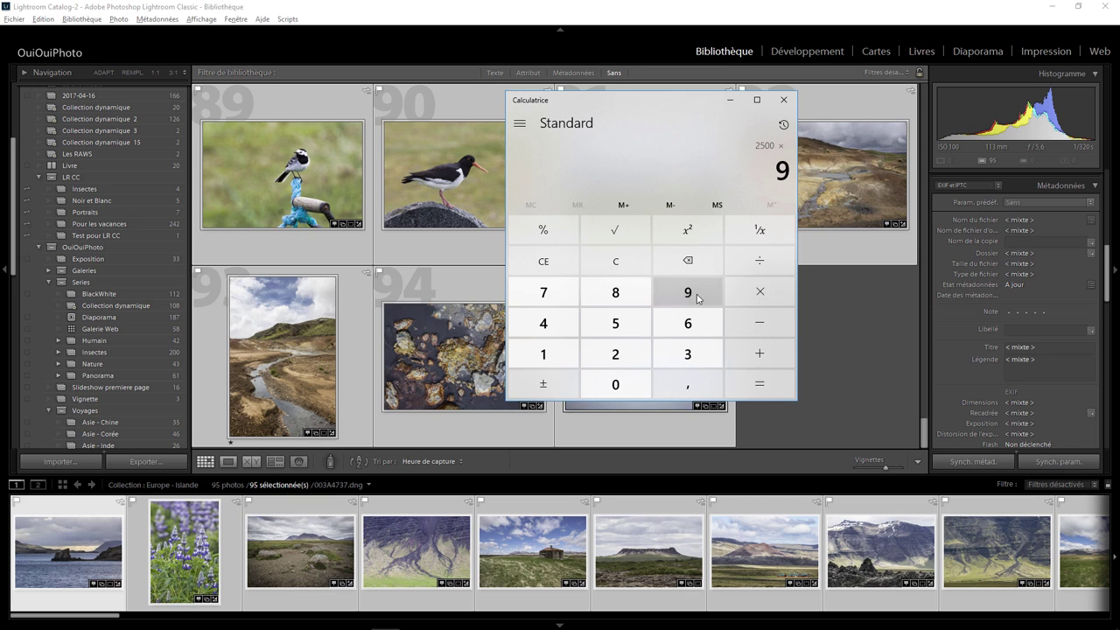
click(760, 384)
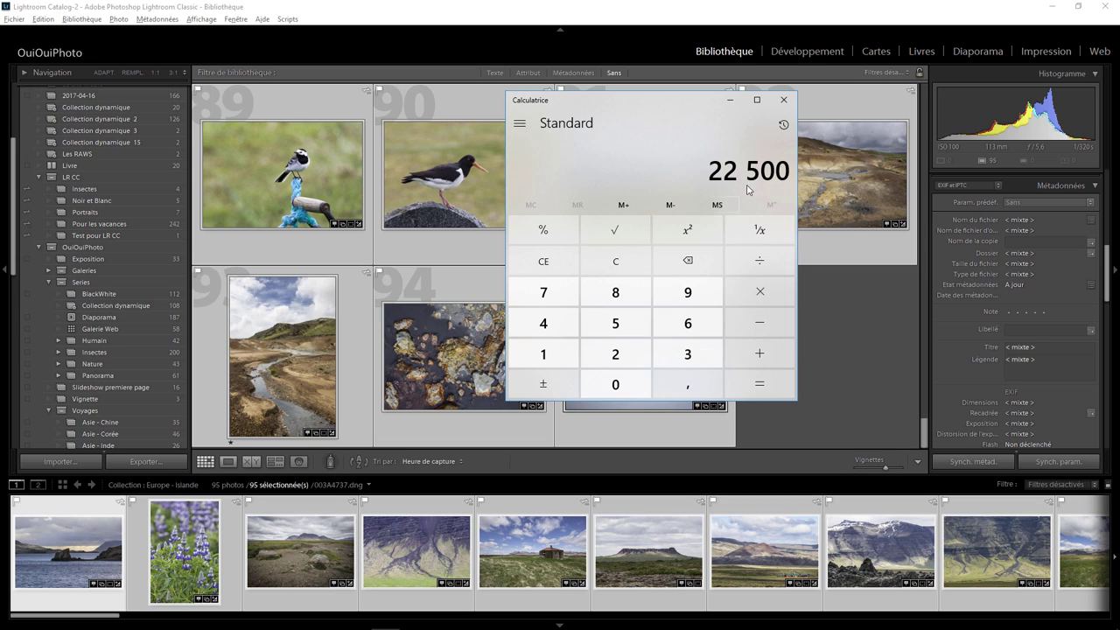
Divide 22 500 by 60 (375), then by 60 again, giving 6,25.
key(plus)
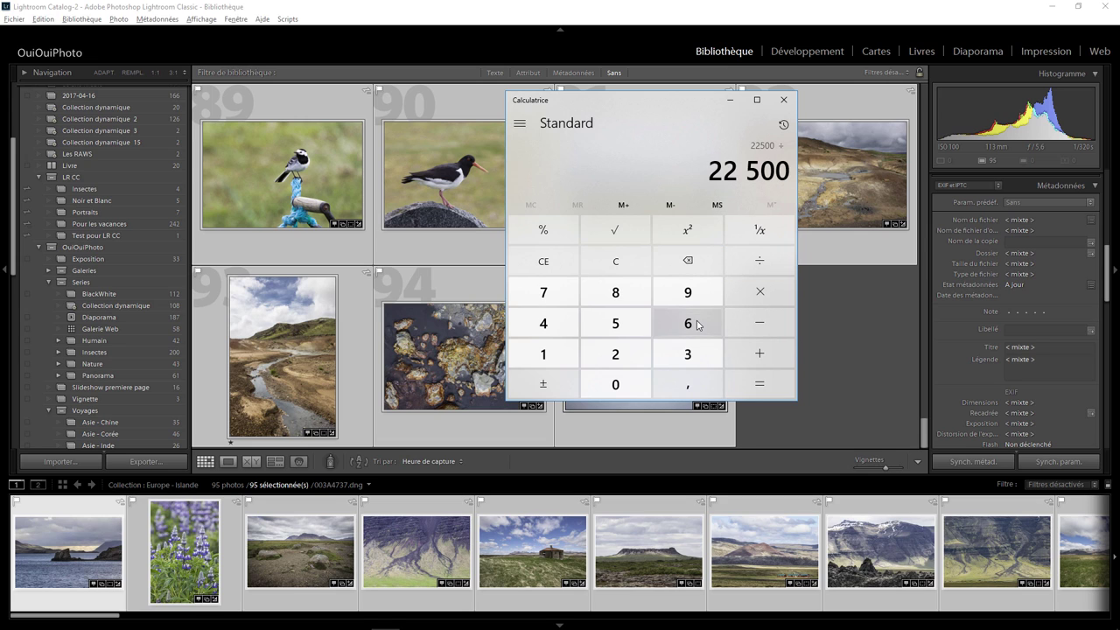
click(687, 323)
click(619, 383)
click(745, 390)
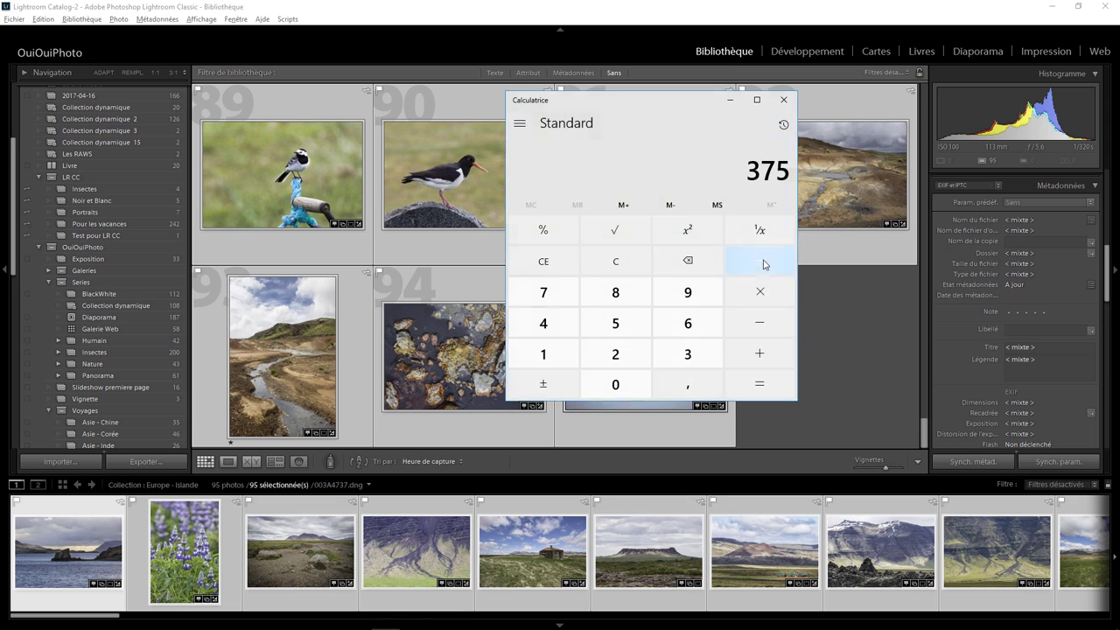
click(762, 260)
click(700, 323)
click(644, 382)
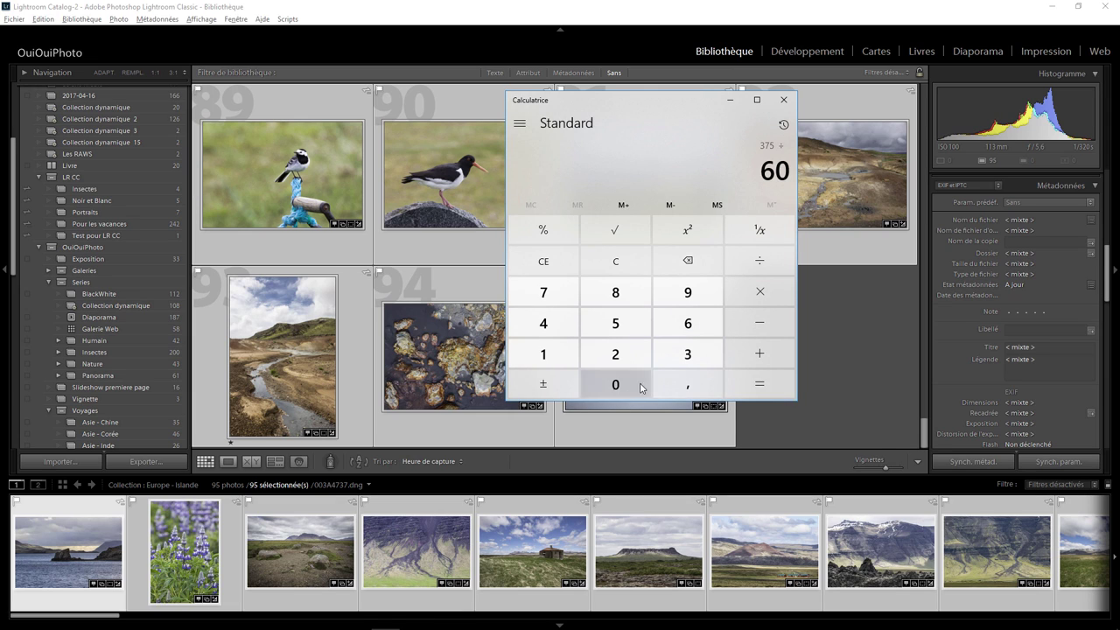
click(770, 385)
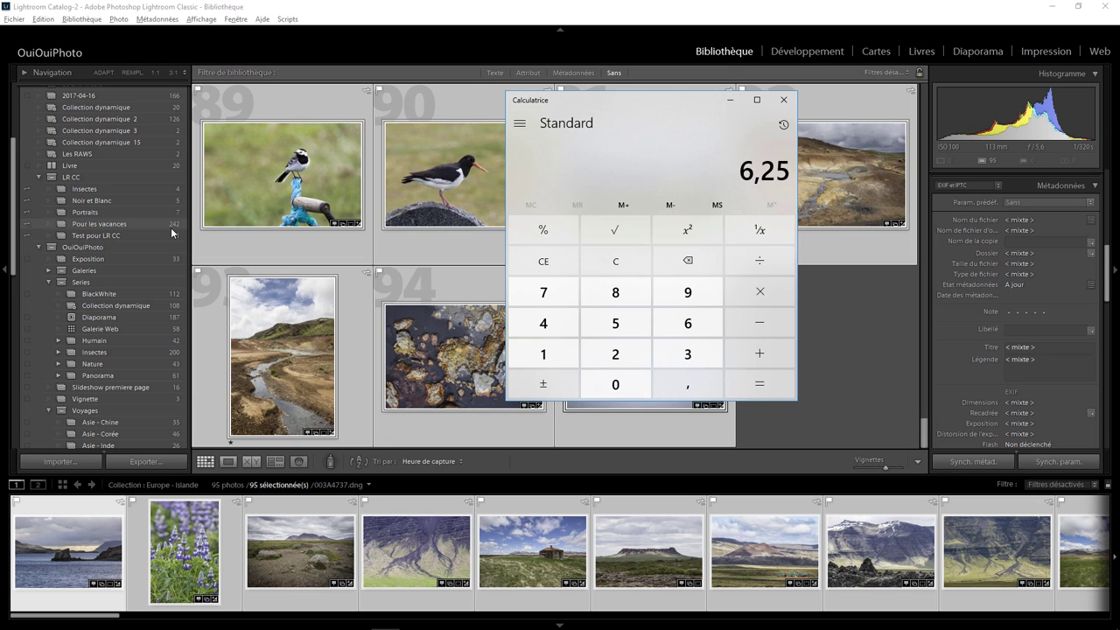
Clear the display and multiply 242 by 9 to get 2 178.
click(618, 264)
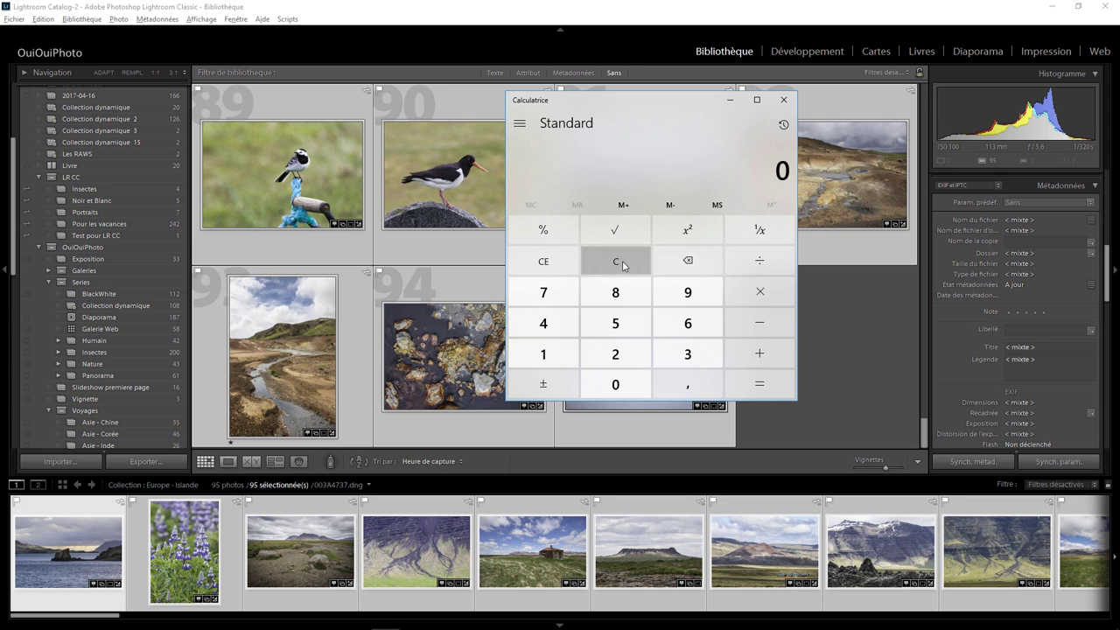
click(622, 354)
click(544, 326)
click(624, 355)
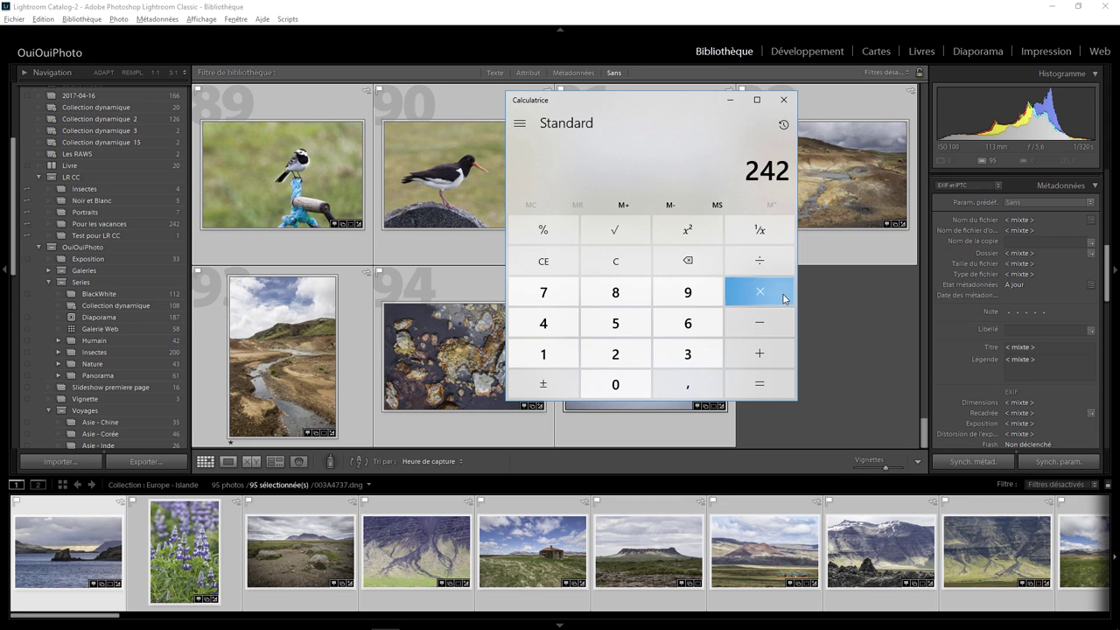
click(759, 292)
click(688, 292)
click(759, 383)
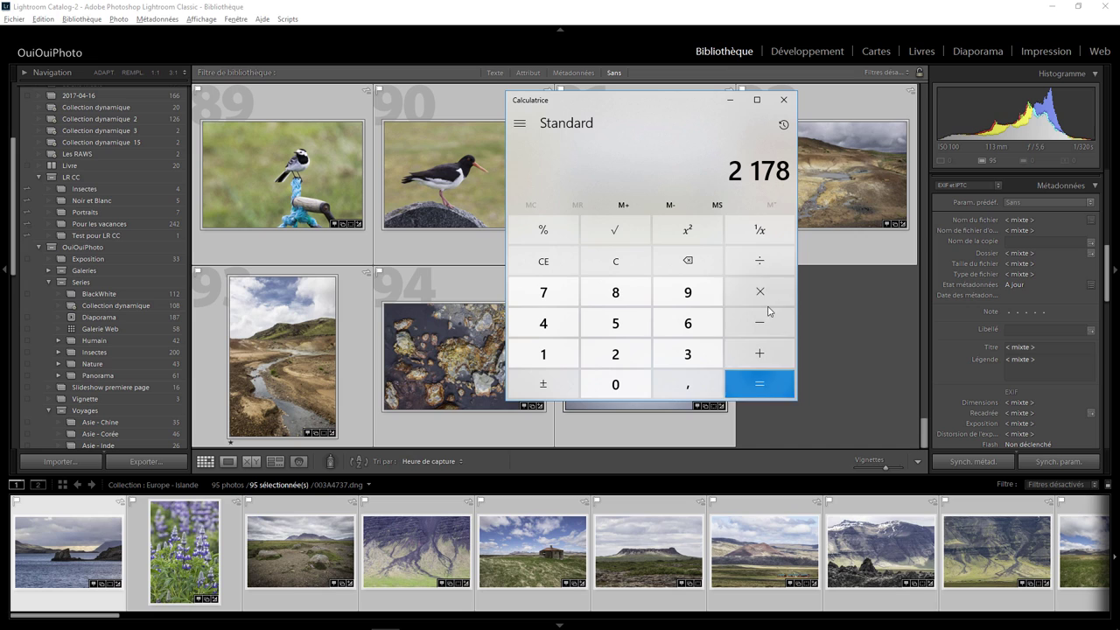
Divide 2 178 by 60 to get 36,3, then clear the display.
click(759, 261)
click(687, 323)
click(615, 384)
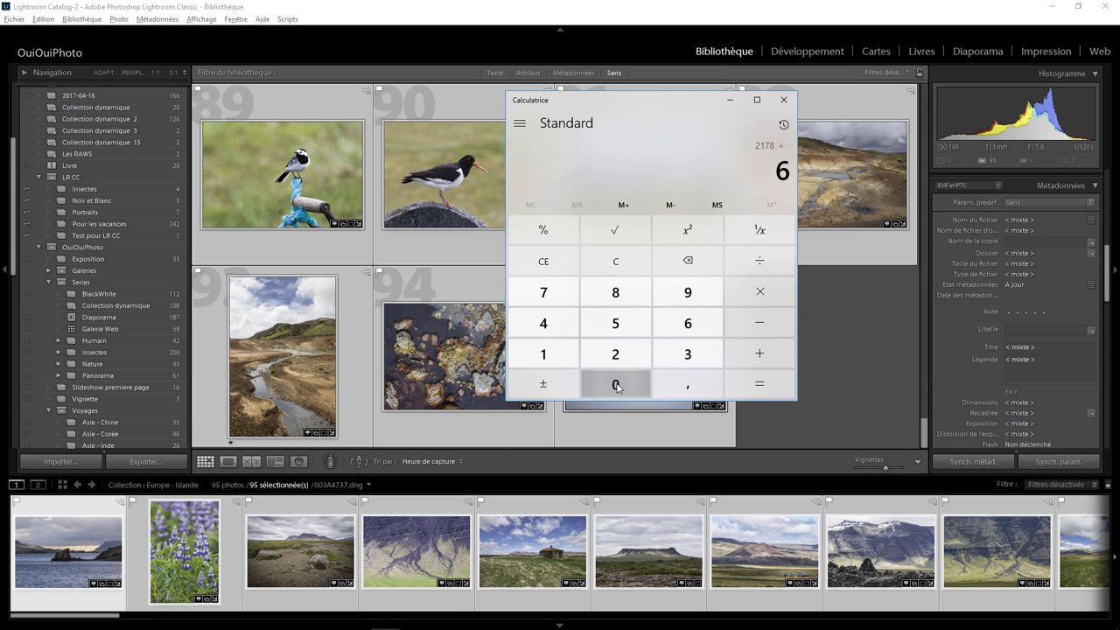
click(759, 383)
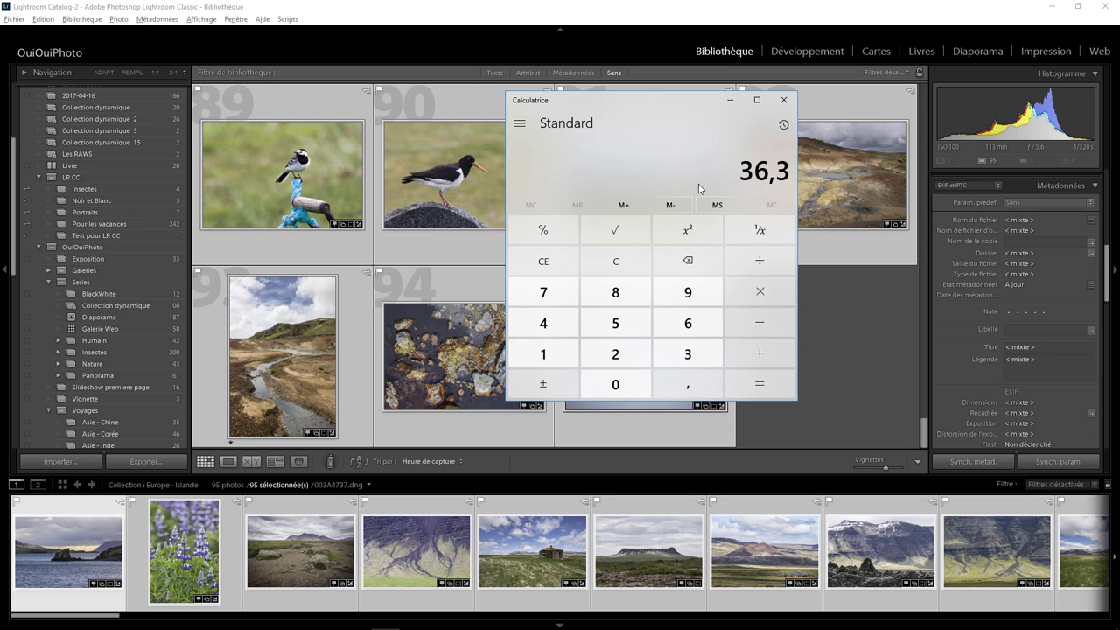
click(826, 372)
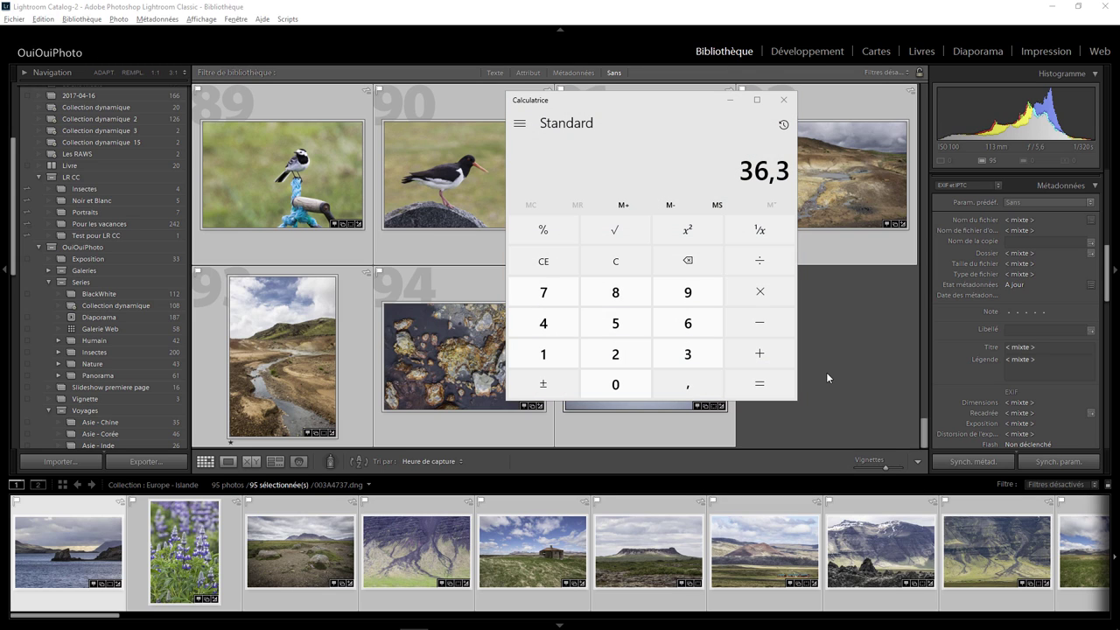
click(616, 261)
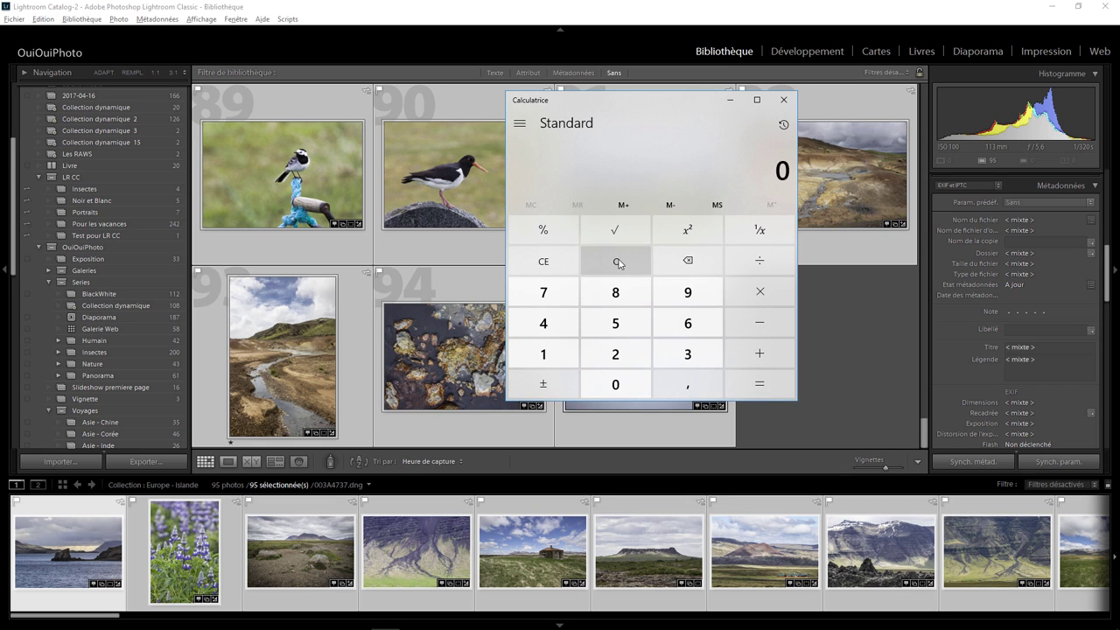
Compute 100 000 000 ÷ 10, giving 10 000 000.
click(565, 357)
click(617, 388)
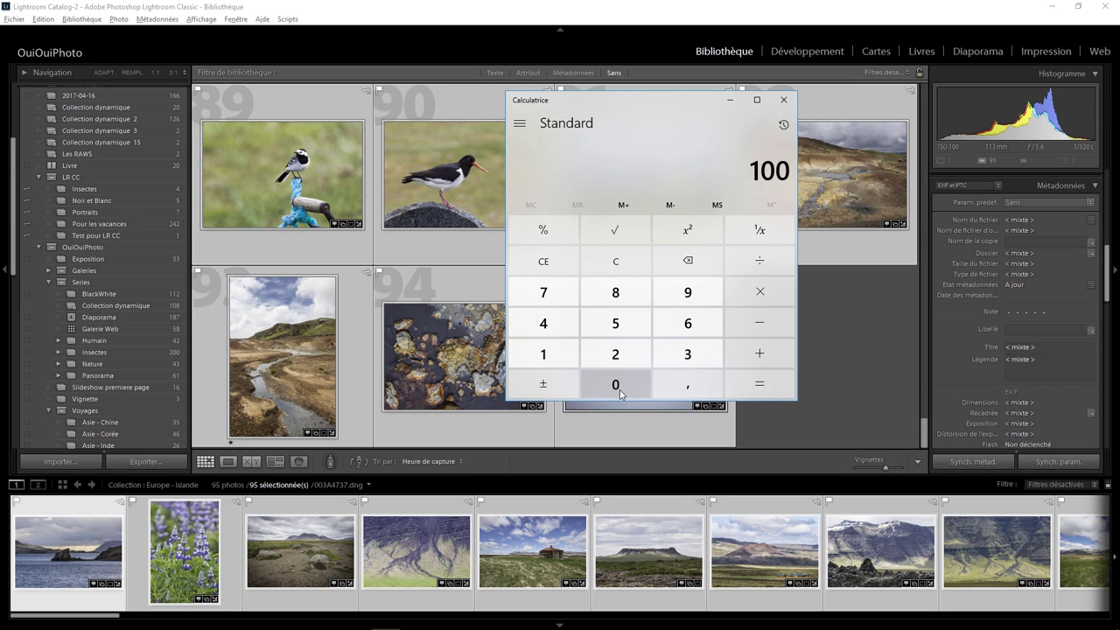
click(617, 389)
click(616, 387)
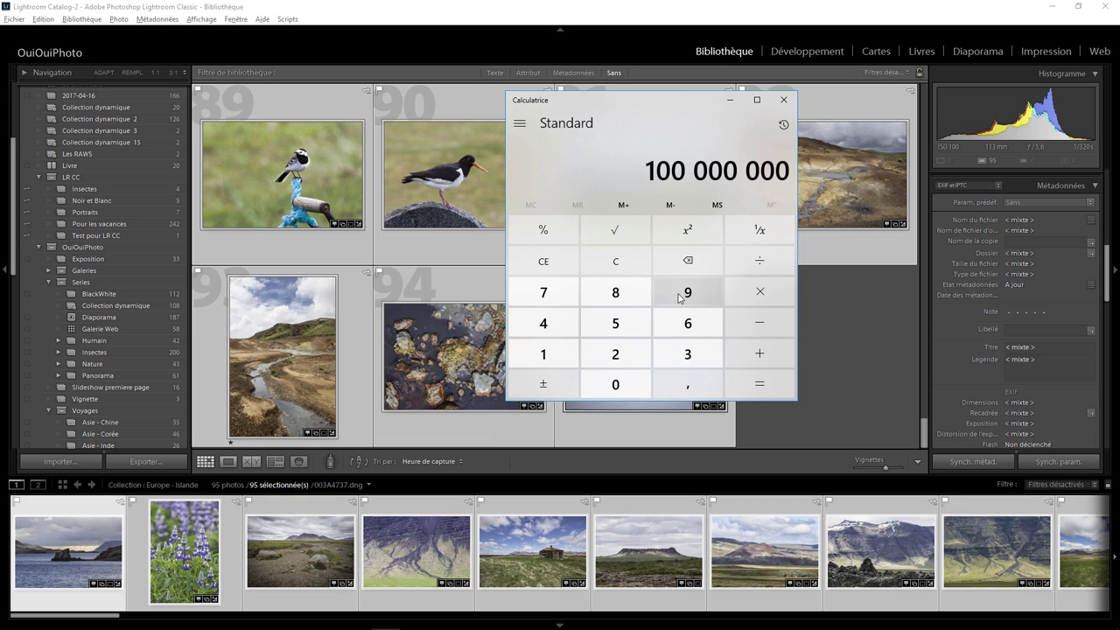
click(762, 259)
click(560, 359)
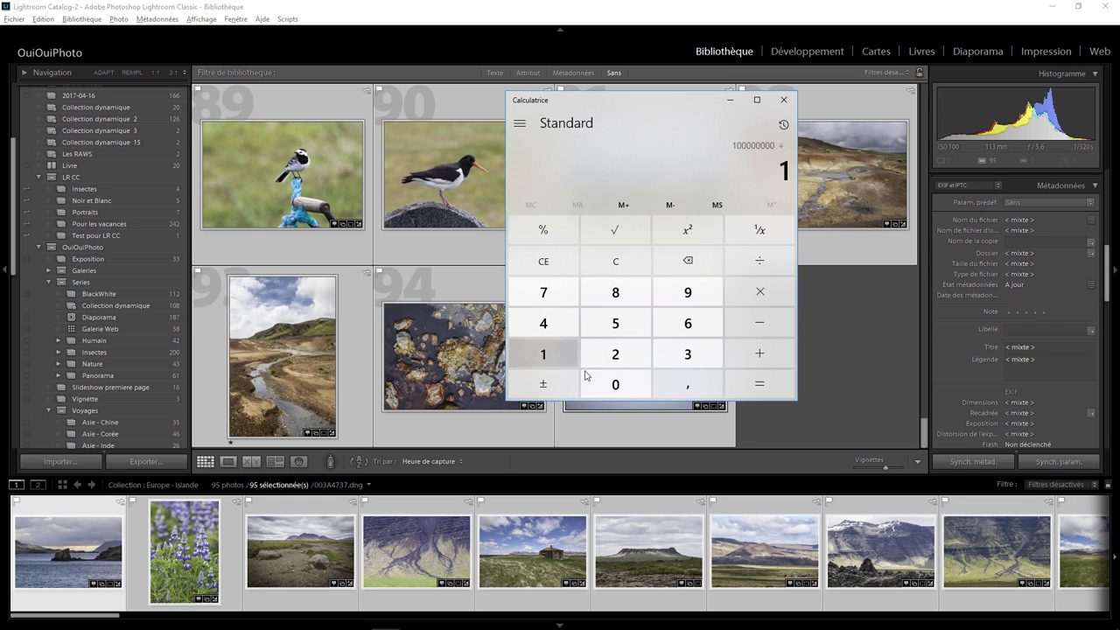
click(615, 384)
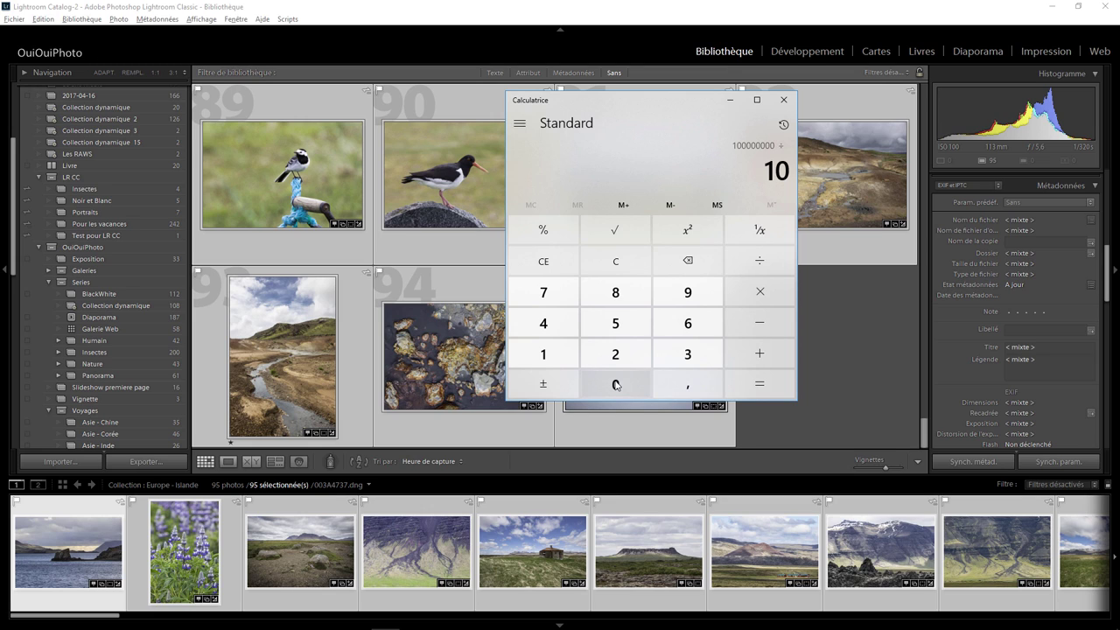
click(770, 383)
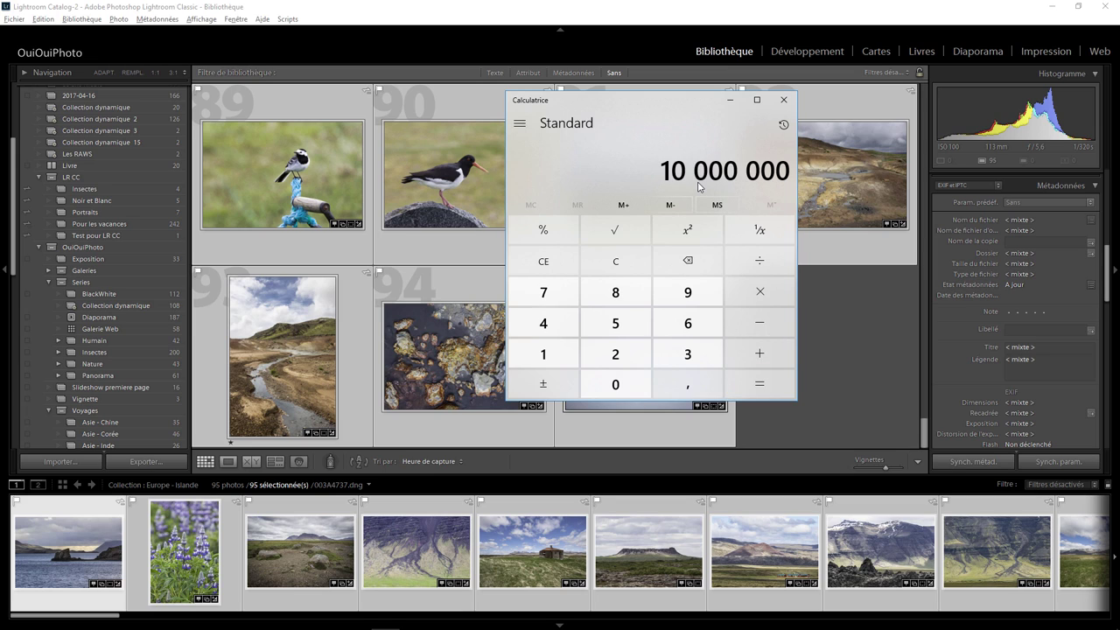
Clear Calculator and compute 900 000 ÷ 10 000 000 = 0,09.
click(624, 264)
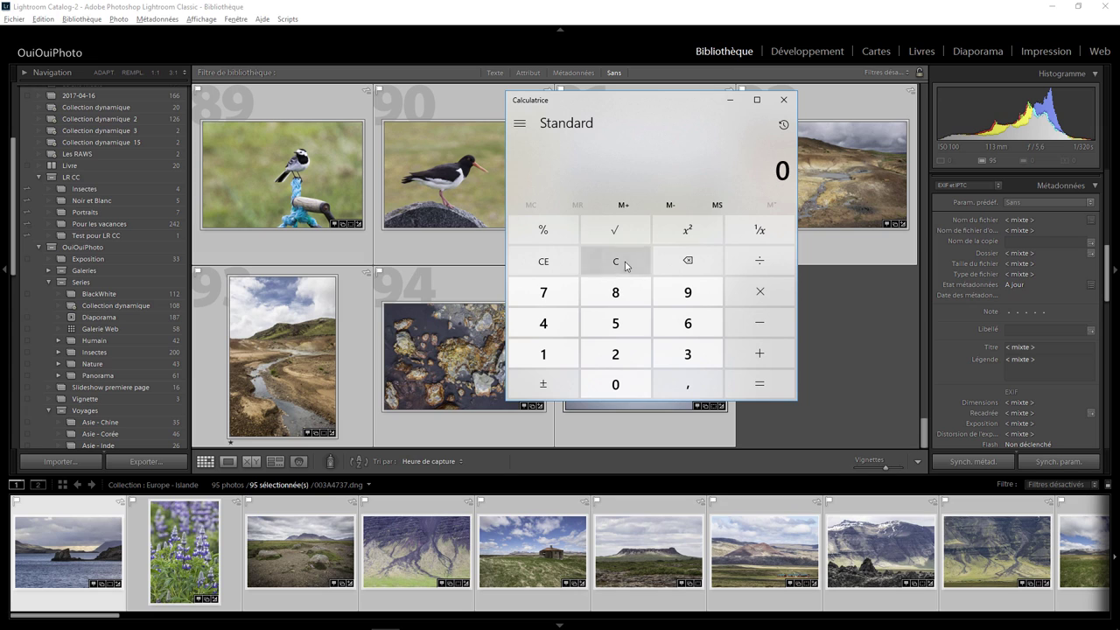
click(689, 294)
click(617, 384)
triple_click(617, 384)
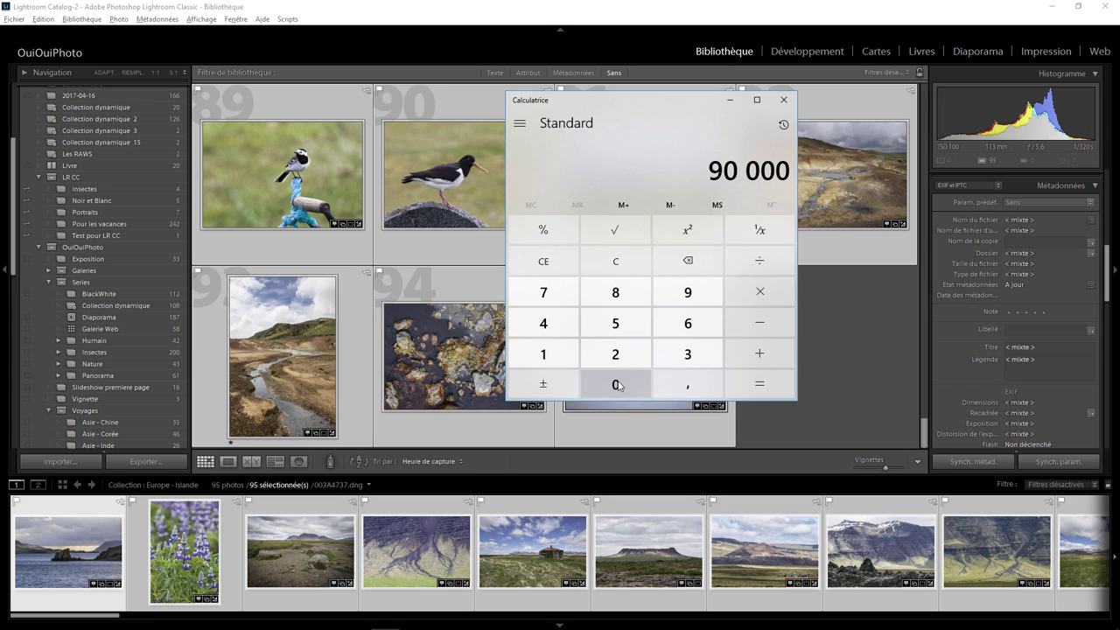
click(617, 384)
click(760, 261)
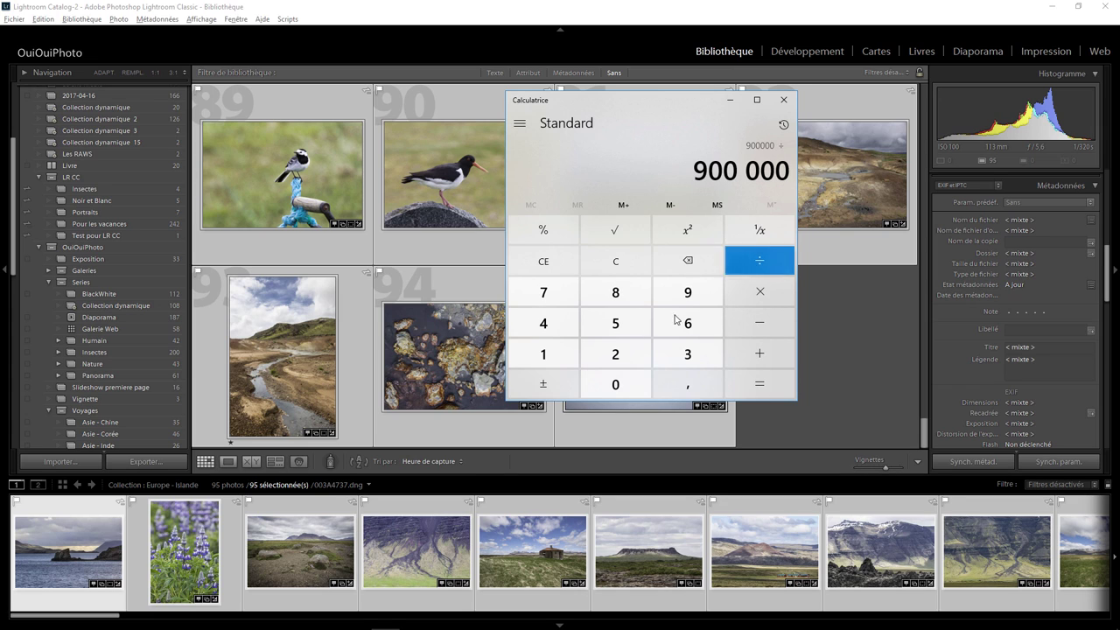
click(550, 353)
click(620, 386)
double_click(620, 385)
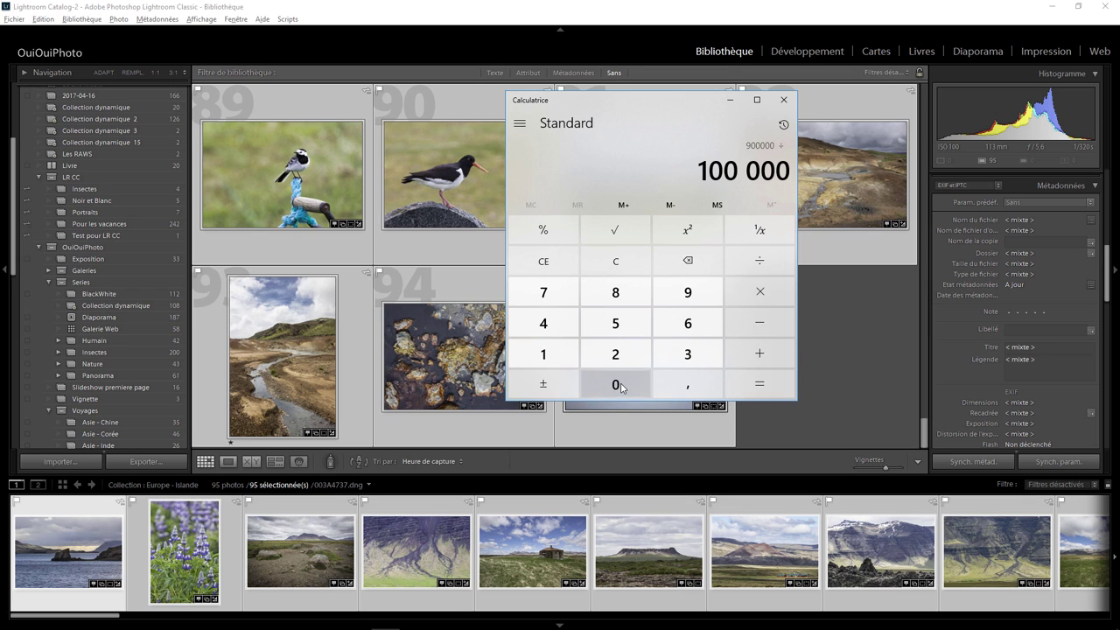
double_click(620, 386)
click(767, 377)
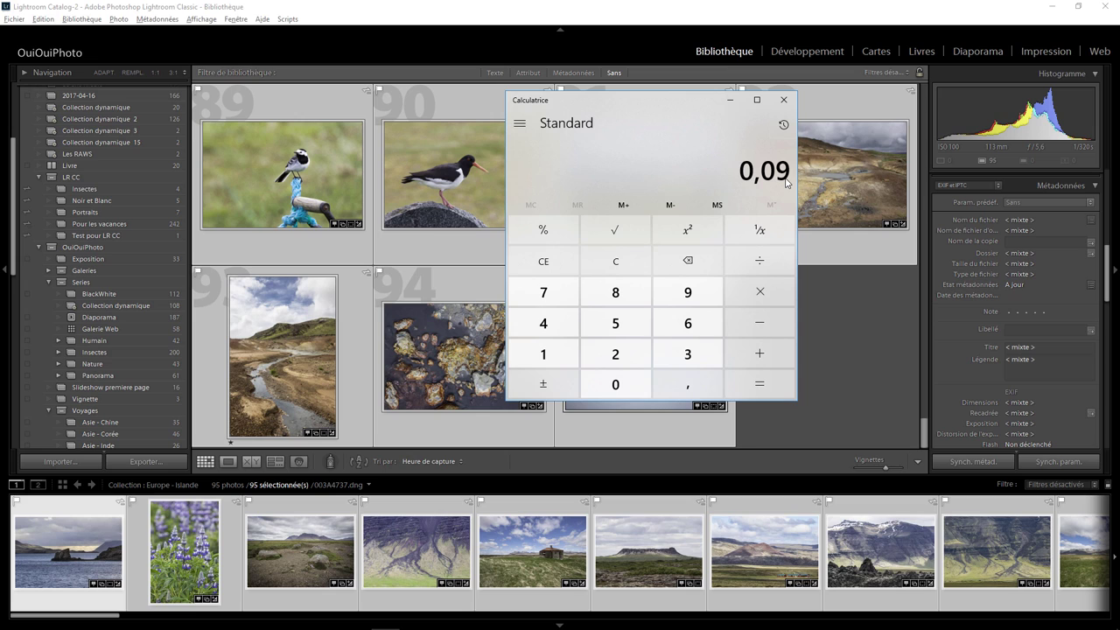
Multiply 0,09 by 2 500 to get 225, then divide by 60 for 3,75.
click(768, 298)
click(616, 354)
click(617, 324)
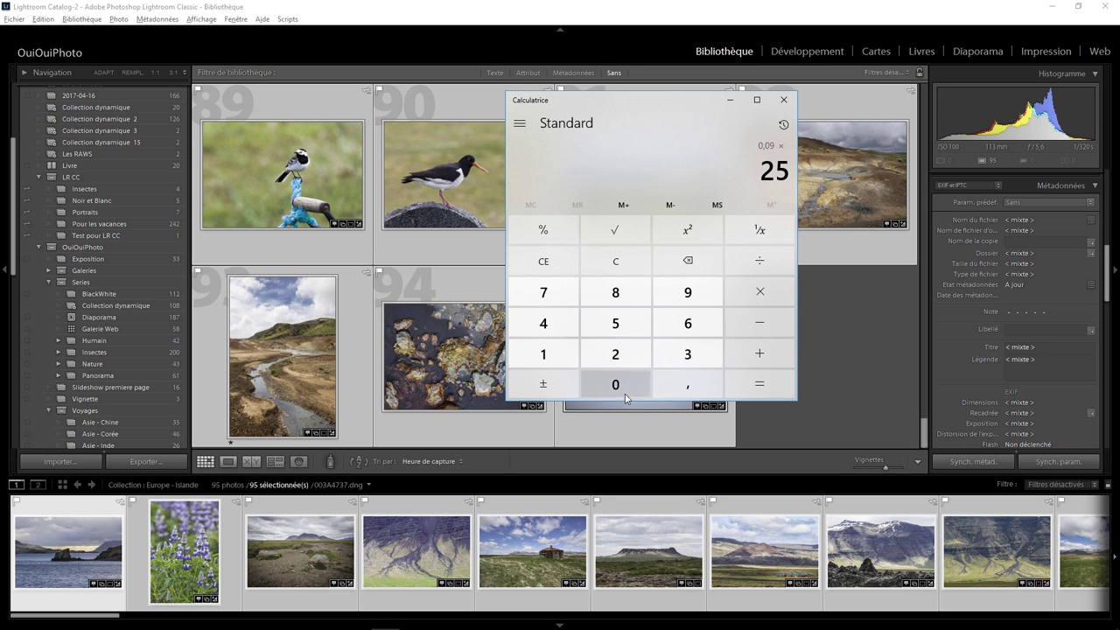
click(623, 388)
click(758, 385)
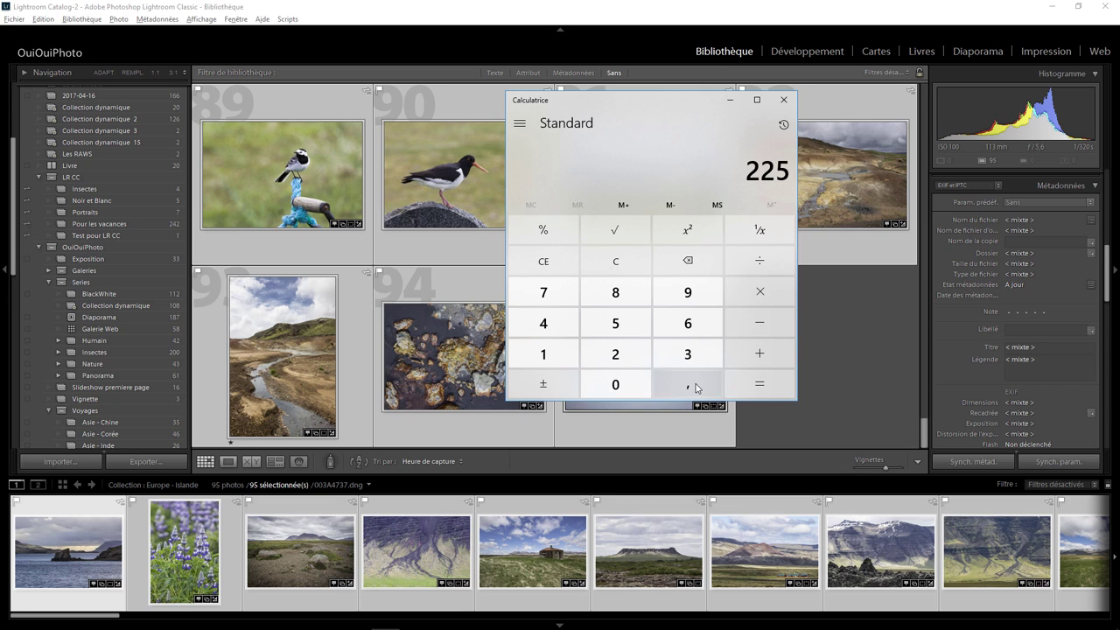
click(759, 263)
click(688, 323)
click(615, 384)
click(739, 385)
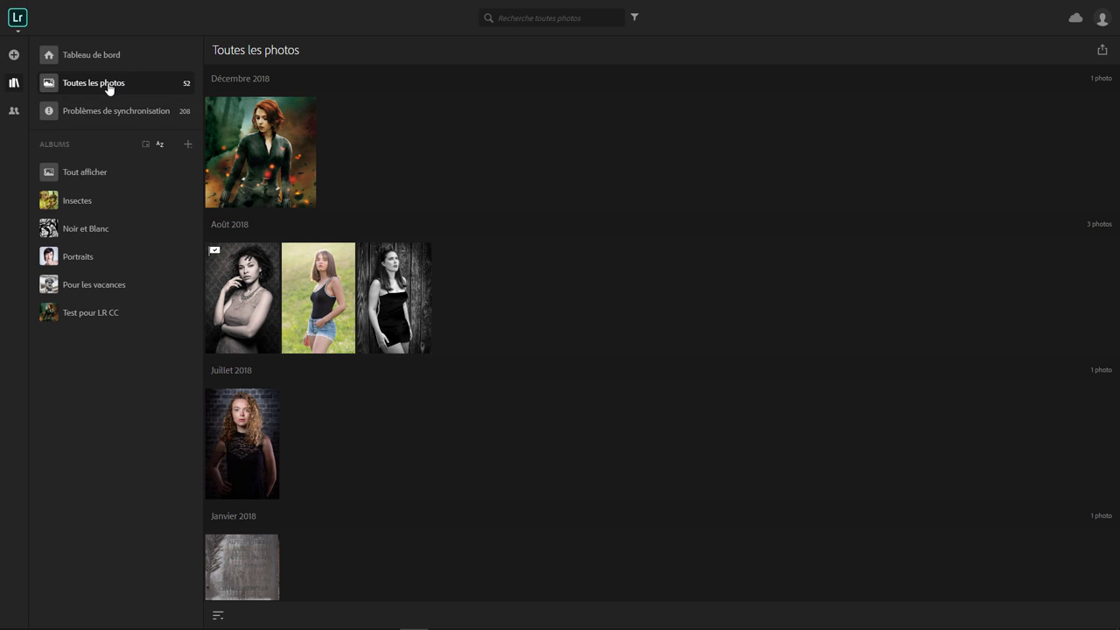
Show the Pour les vacances album on the web, then switch to the Windows 10 virtual machine.
click(104, 285)
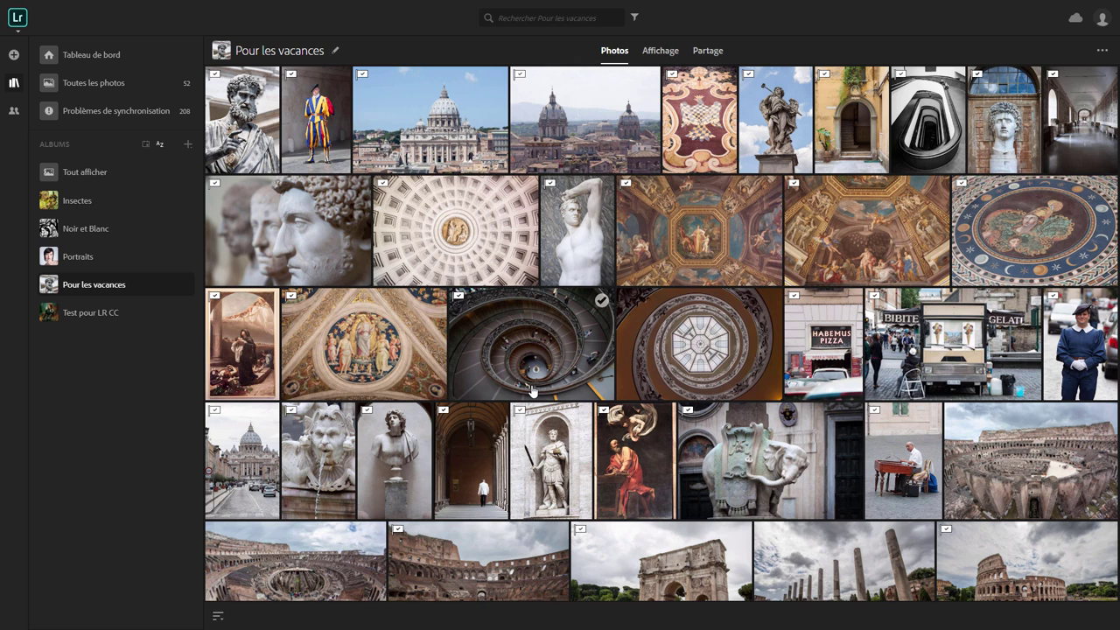
mouse_move(456, 230)
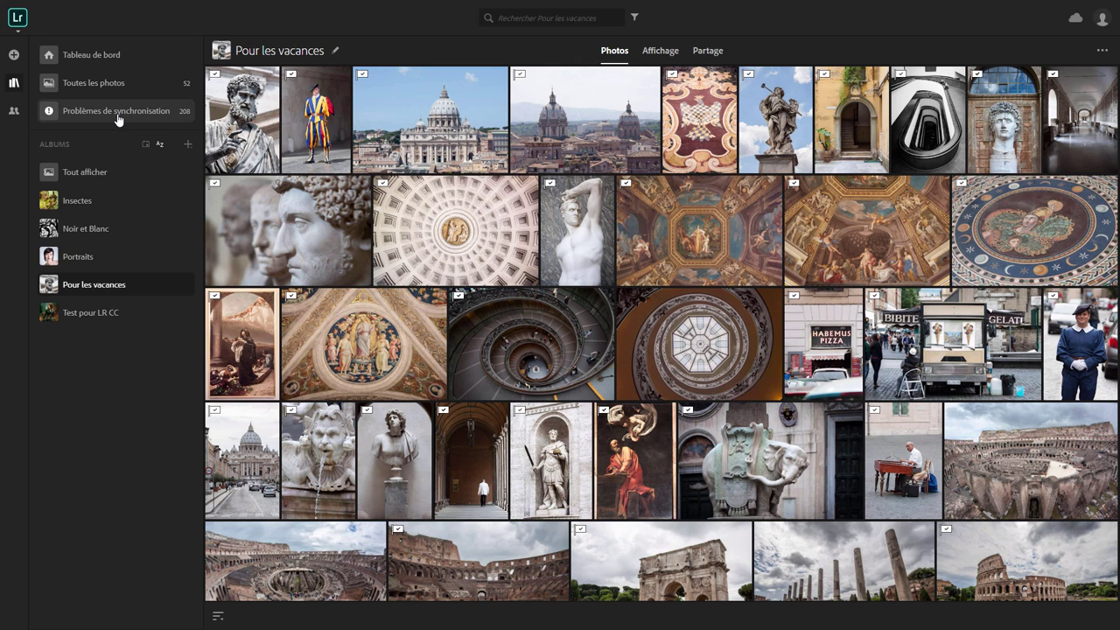
click(187, 119)
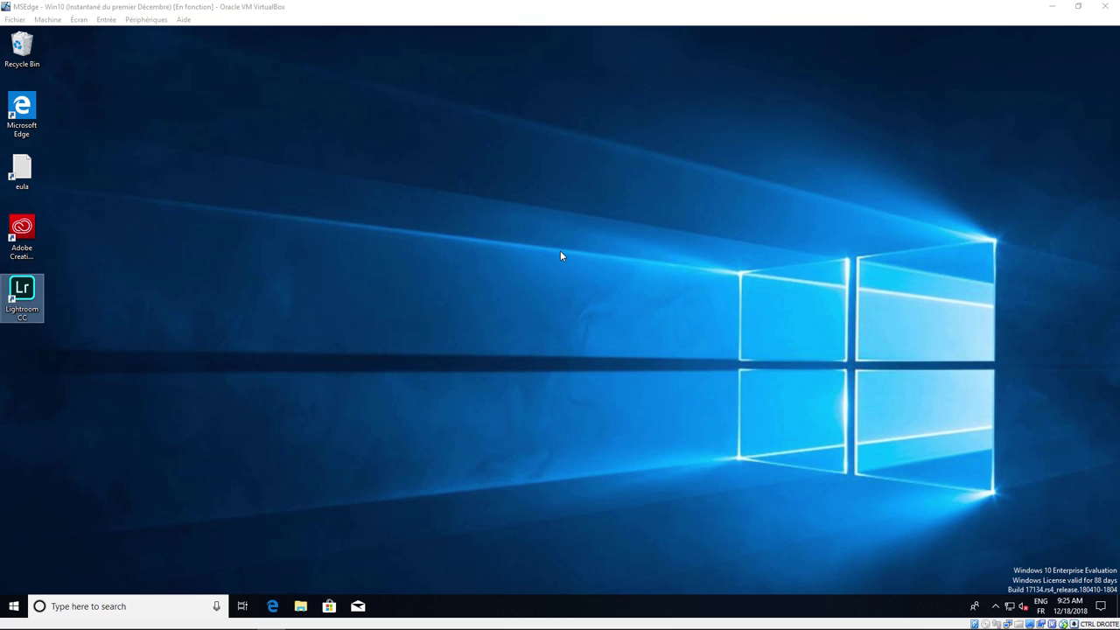
Launch Lightroom CC from the virtual machine's desktop shortcut.
double_click(21, 297)
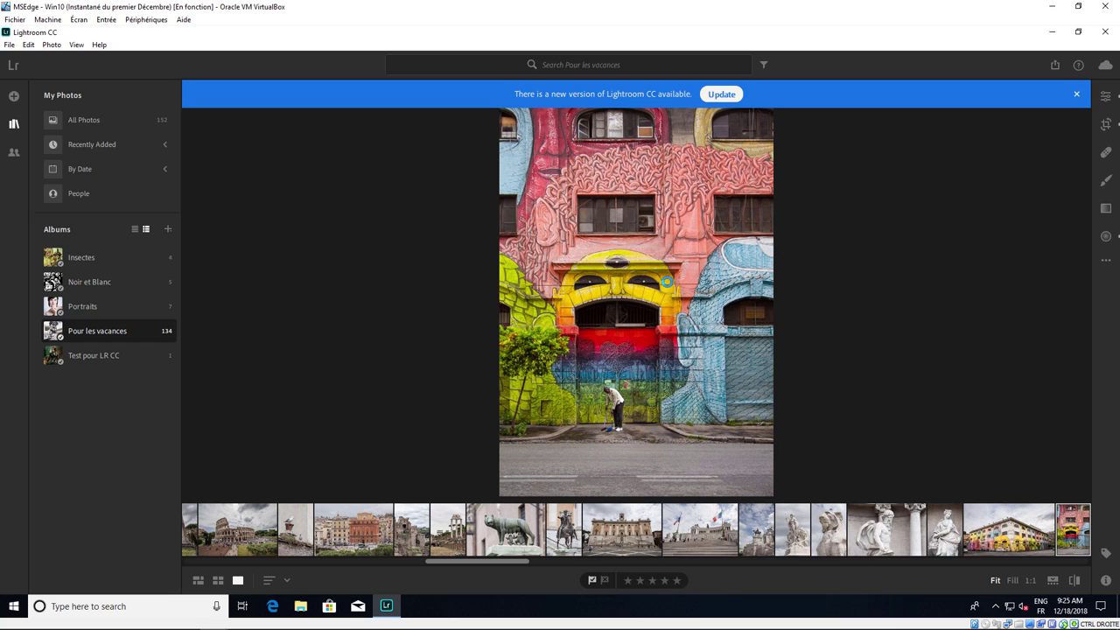
Dismiss the update notice, view the Vittoriano photo at 1:1 and Fit, rate it, and open Edit.
click(1076, 94)
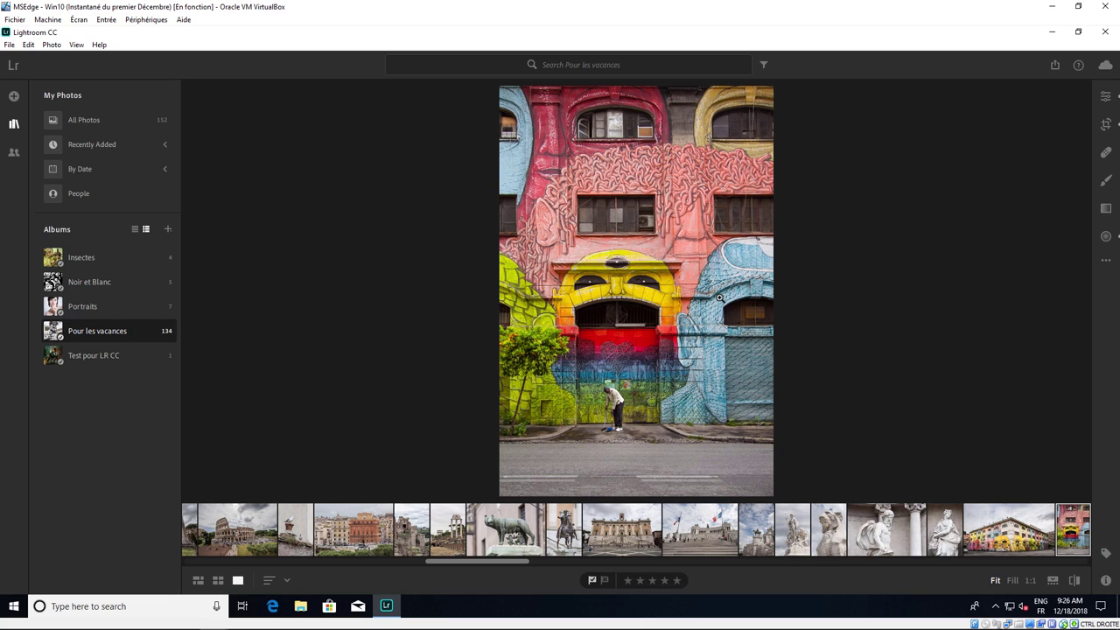
click(707, 535)
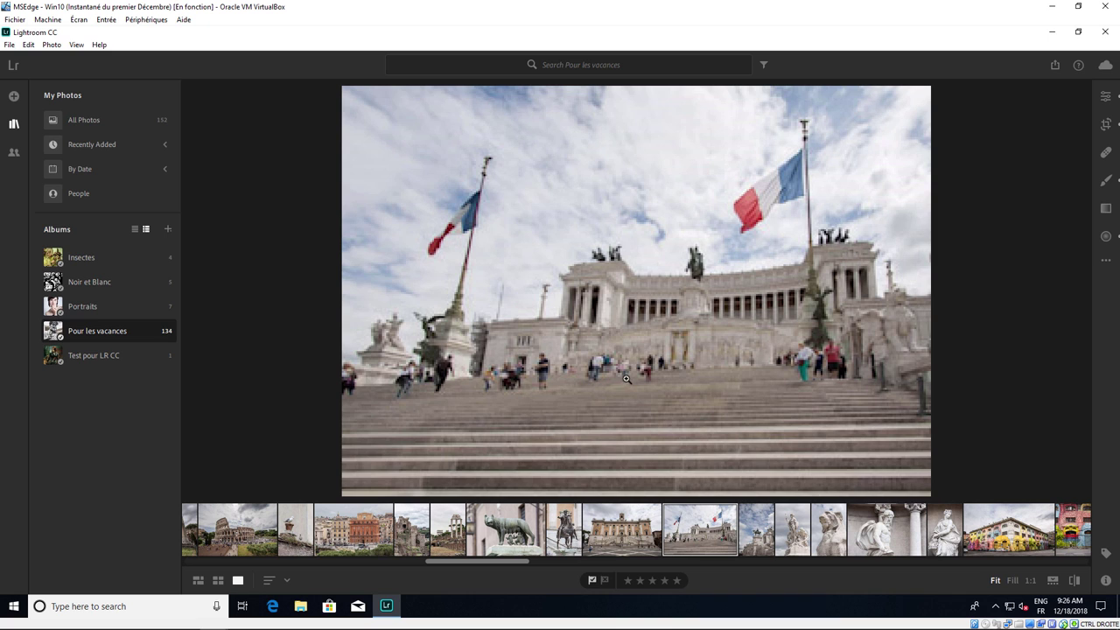
click(698, 367)
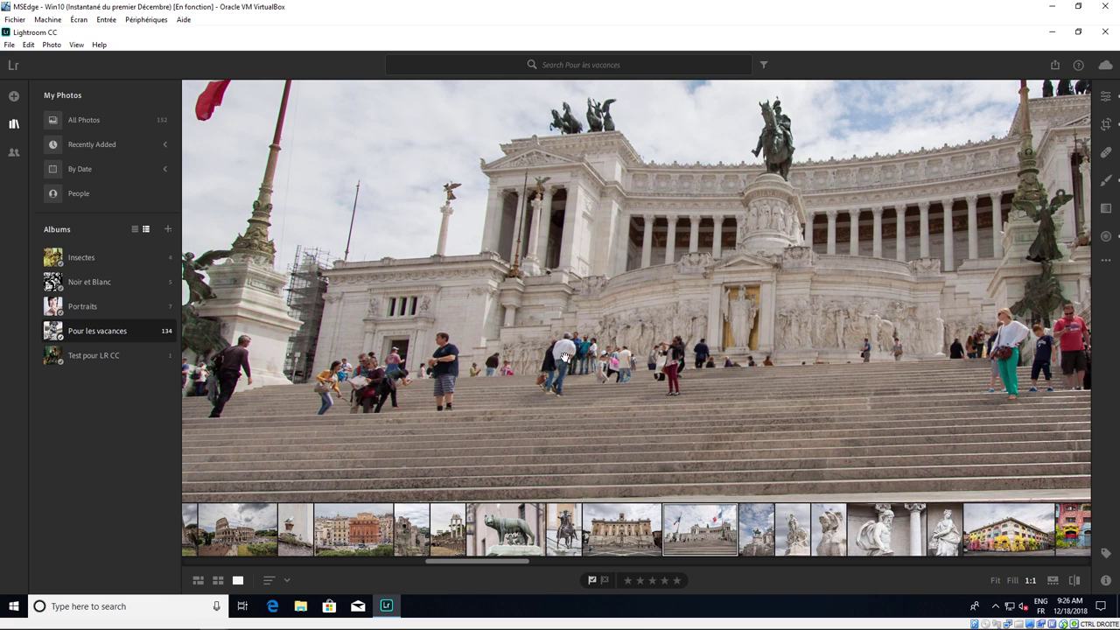
click(861, 316)
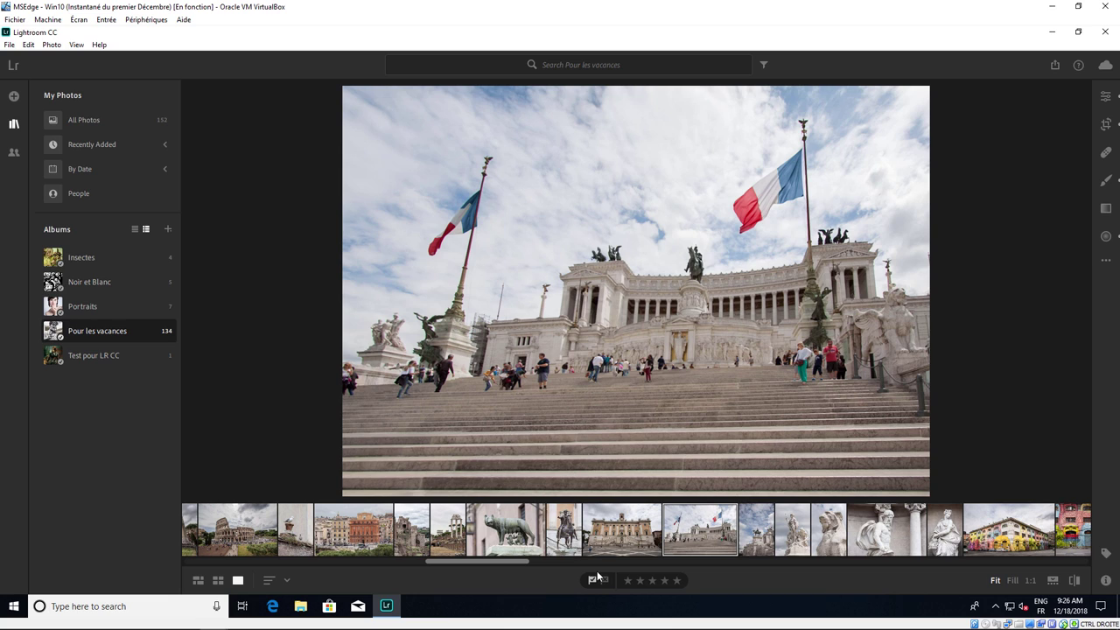
click(652, 581)
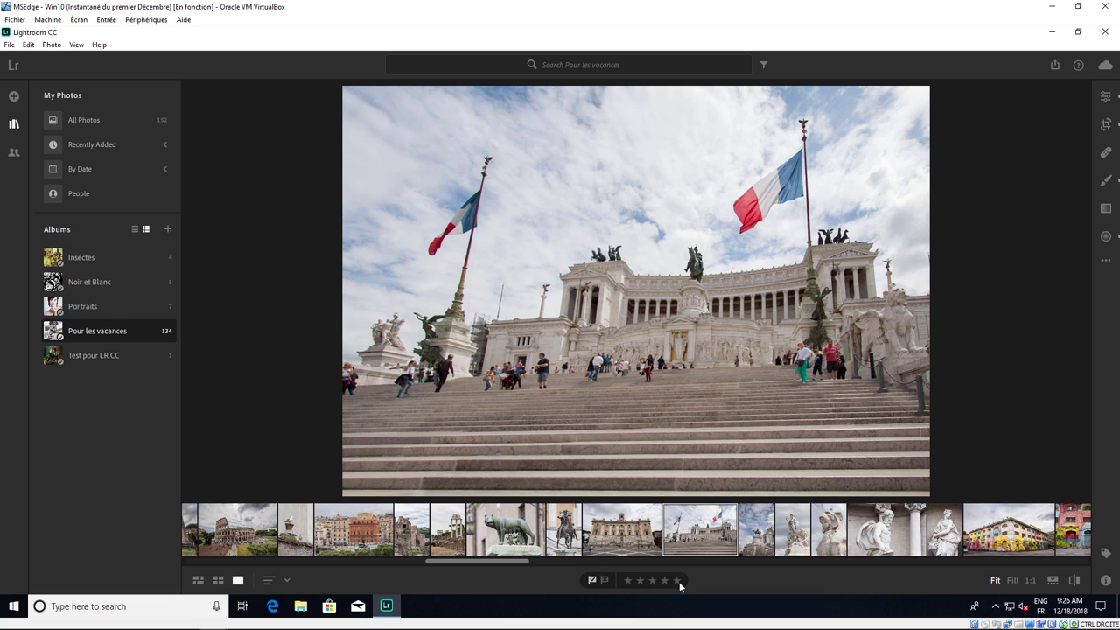
click(1105, 97)
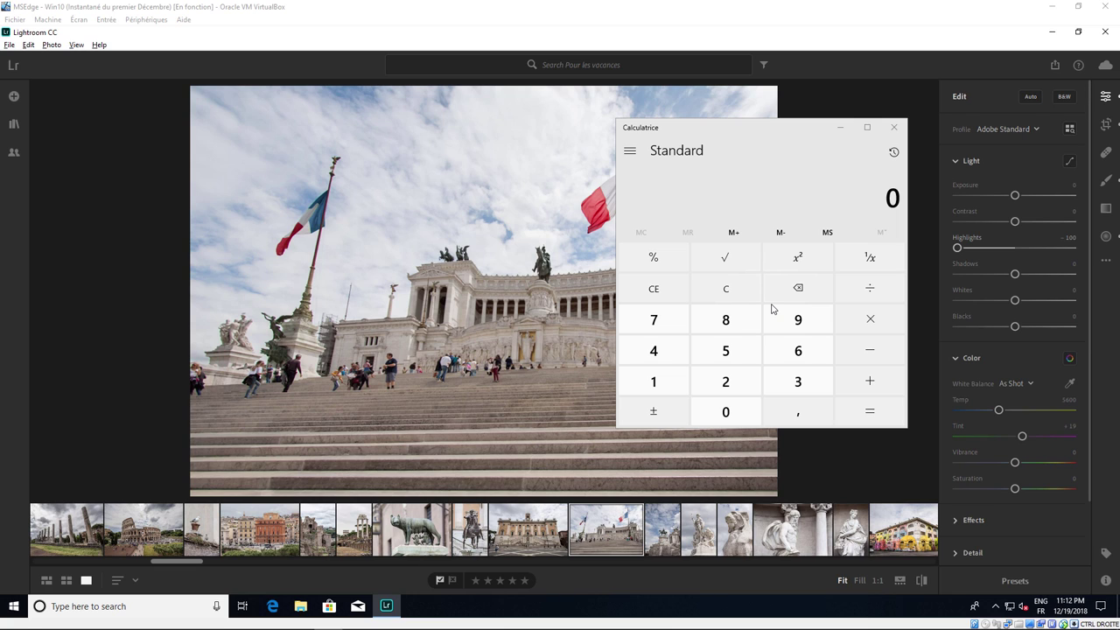
click(725, 382)
click(725, 412)
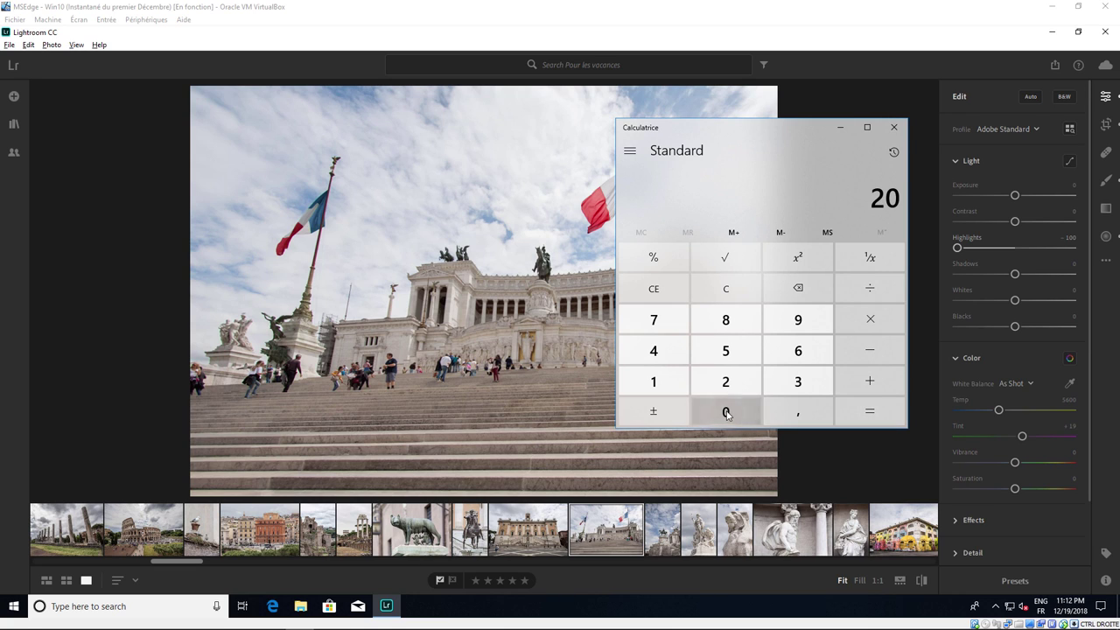
click(726, 413)
click(728, 414)
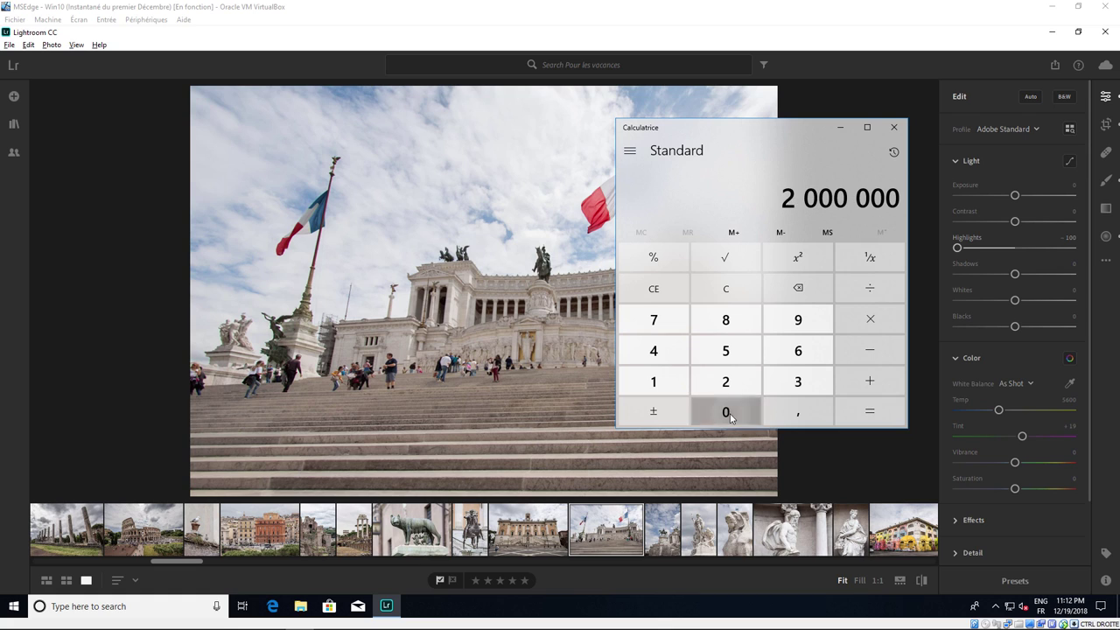
click(729, 416)
click(730, 416)
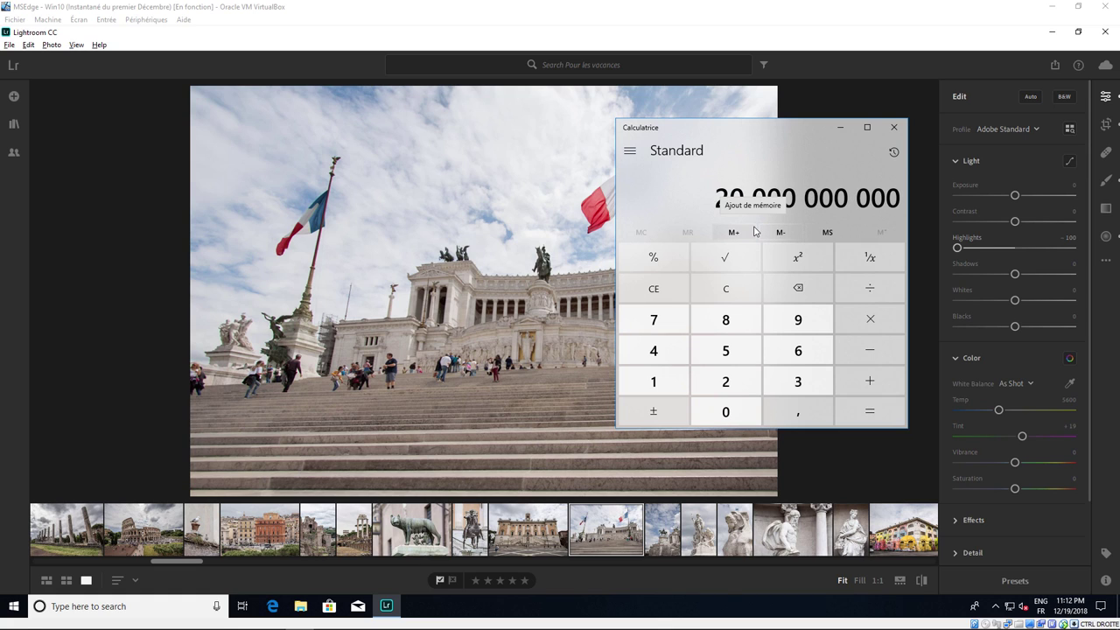
click(870, 288)
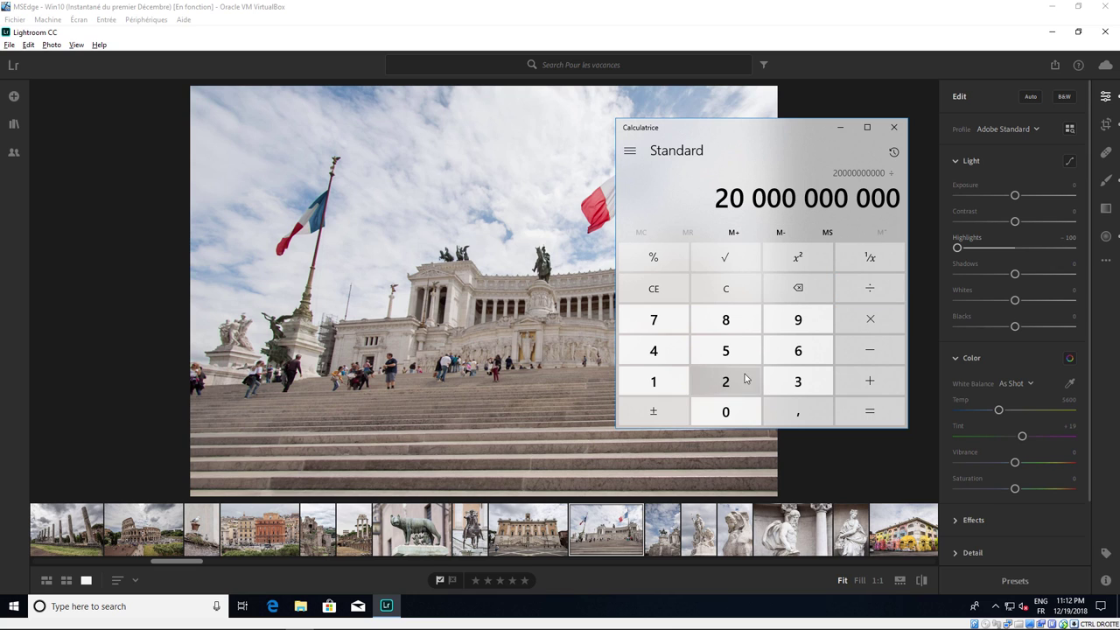
click(748, 378)
click(740, 351)
click(736, 412)
click(736, 412)
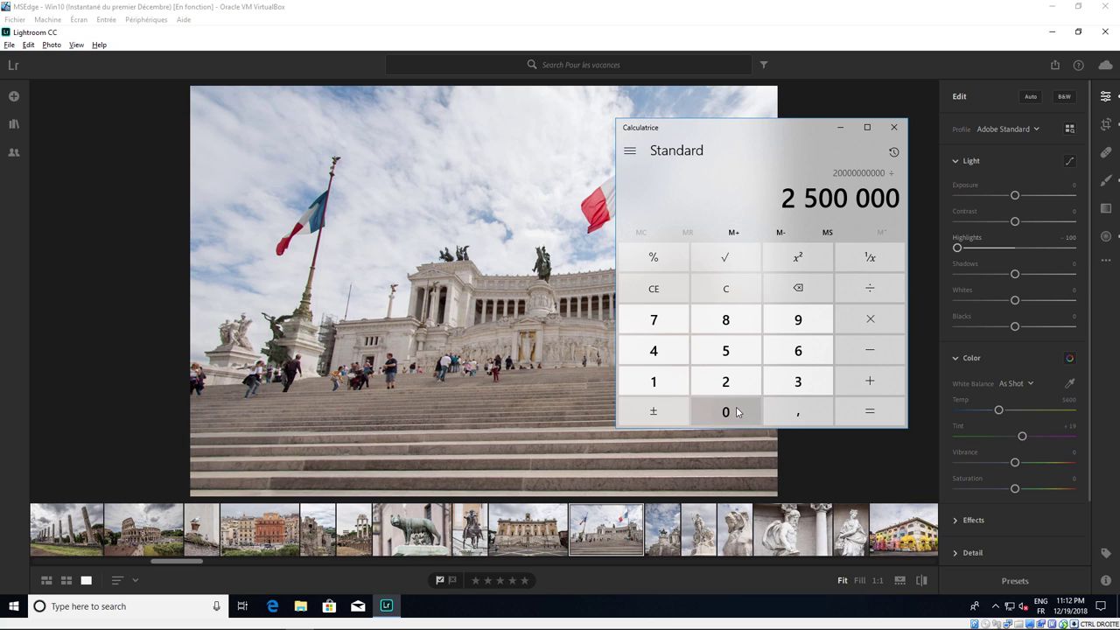
click(736, 412)
click(870, 411)
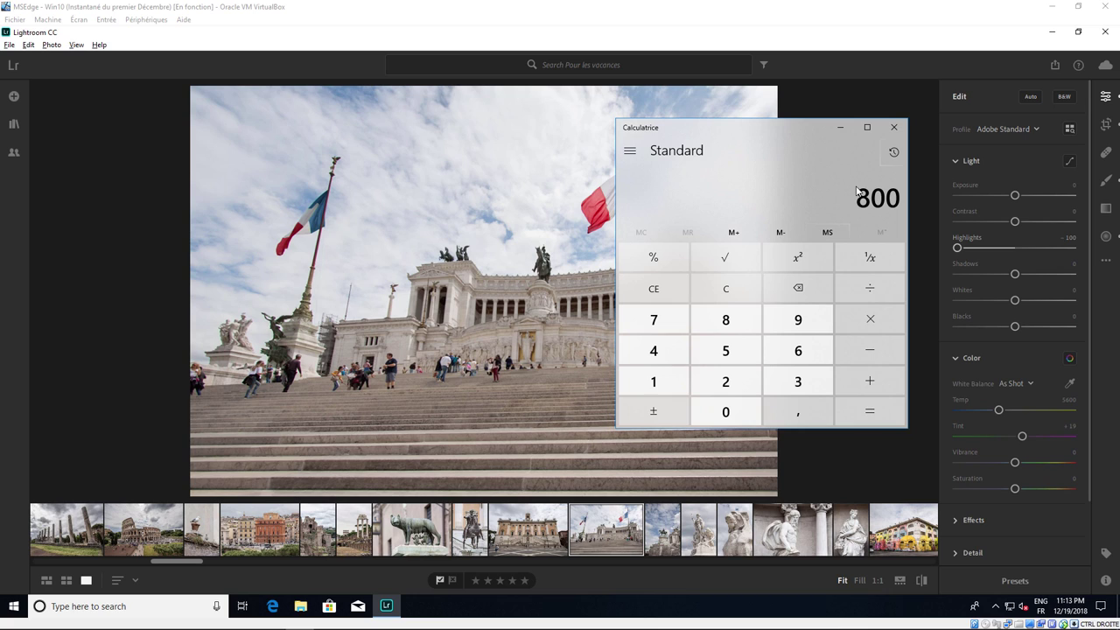
click(727, 295)
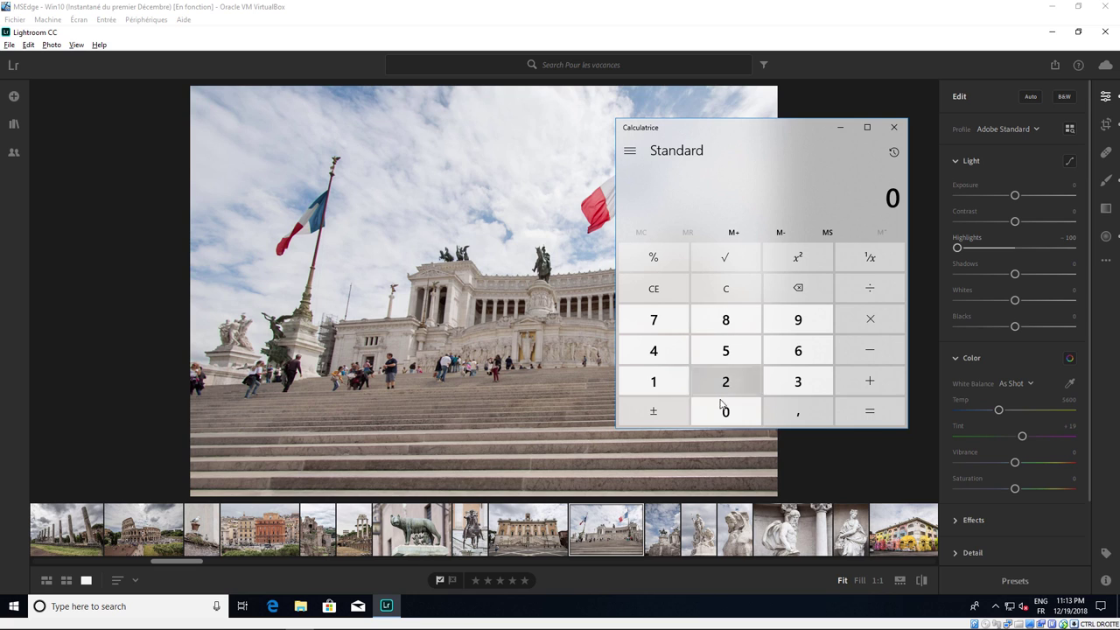
click(727, 385)
click(727, 413)
double_click(726, 413)
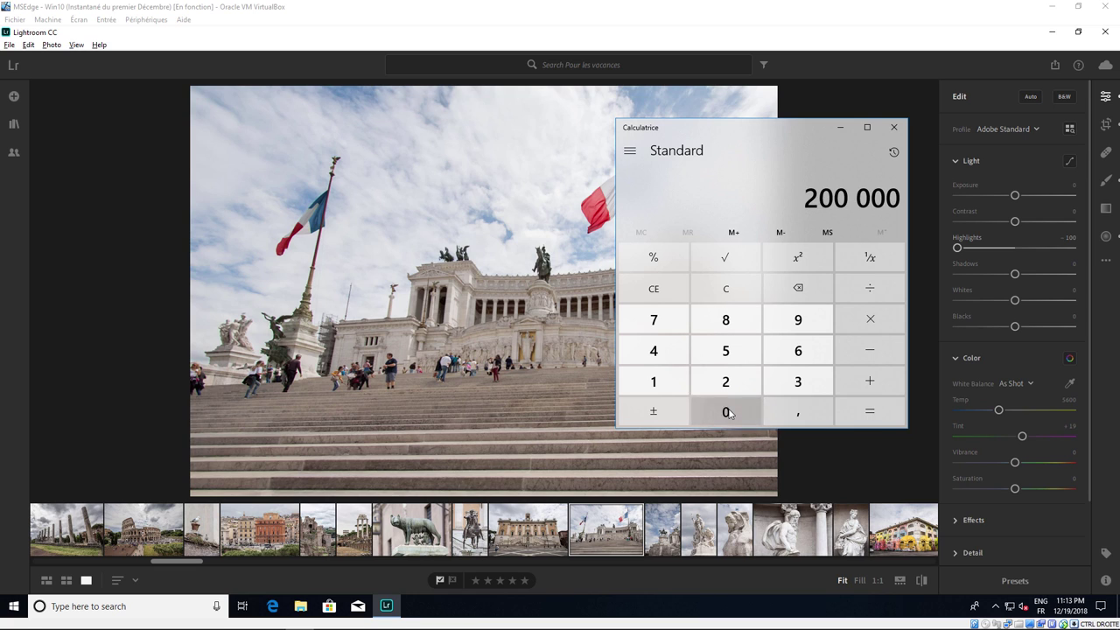
double_click(727, 413)
click(727, 413)
click(726, 413)
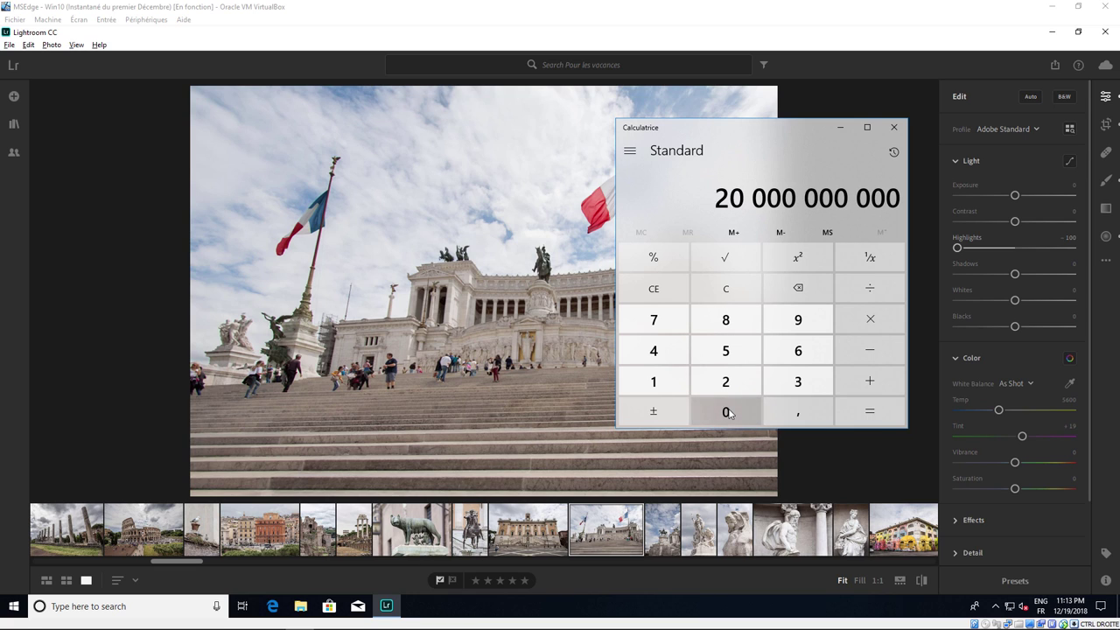
click(870, 288)
click(746, 347)
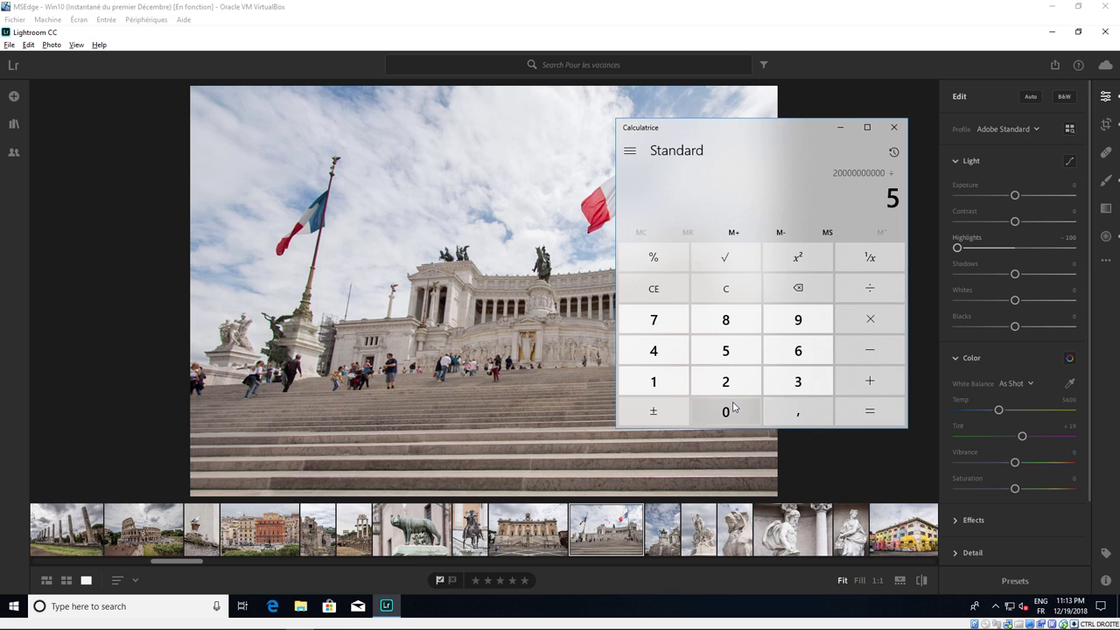
double_click(730, 412)
triple_click(731, 412)
click(733, 412)
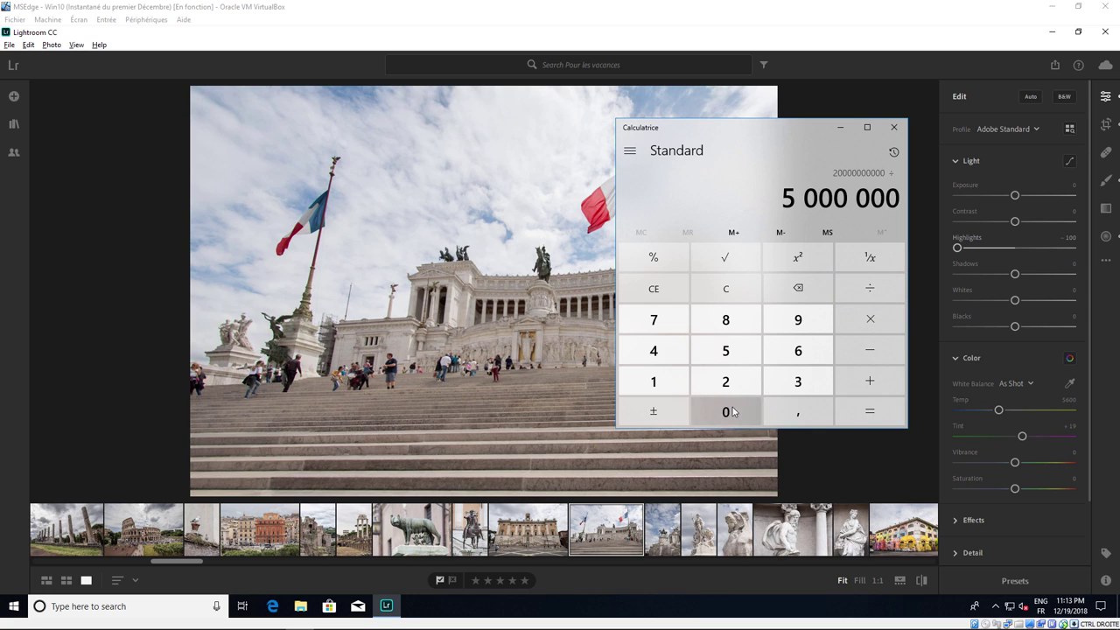
click(870, 410)
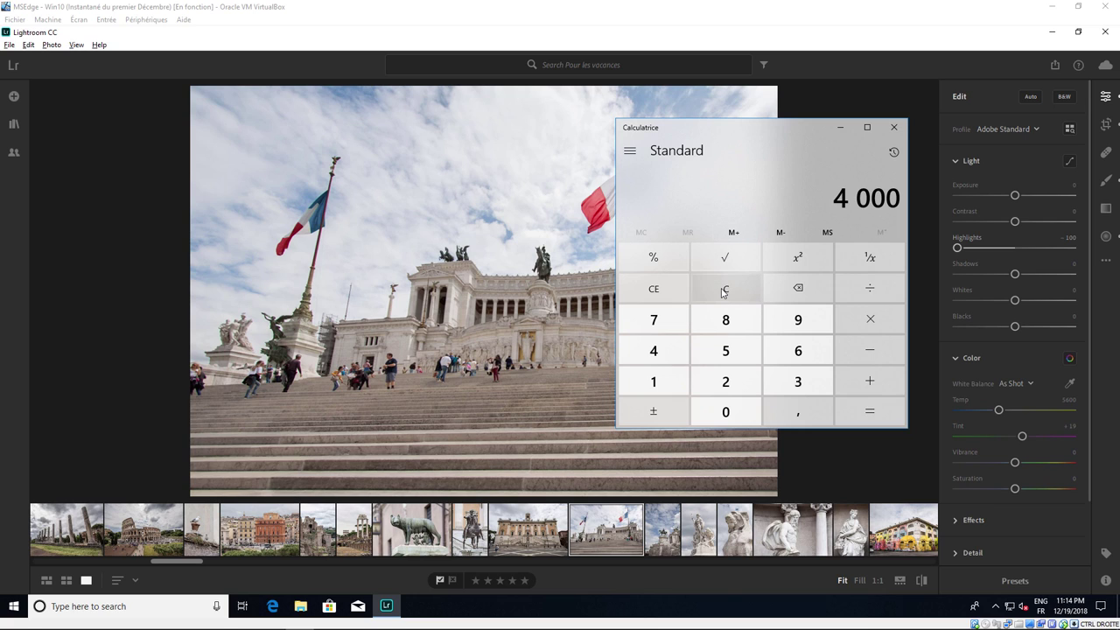
Clear Calculator and enter 300 ×, correcting a mistyped 3 000.
click(723, 293)
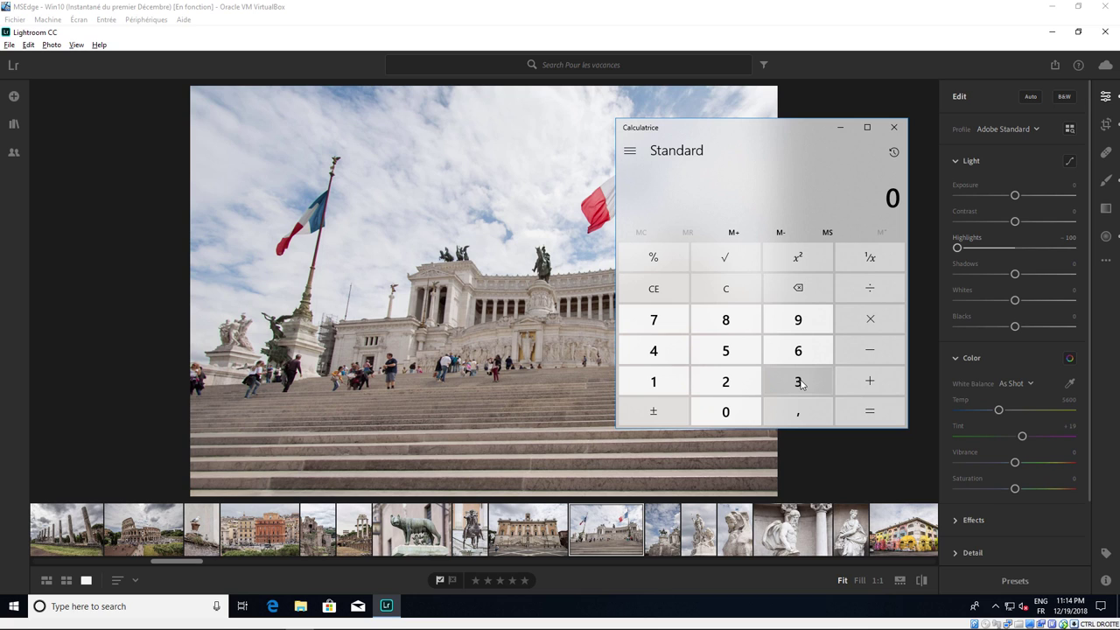
click(798, 381)
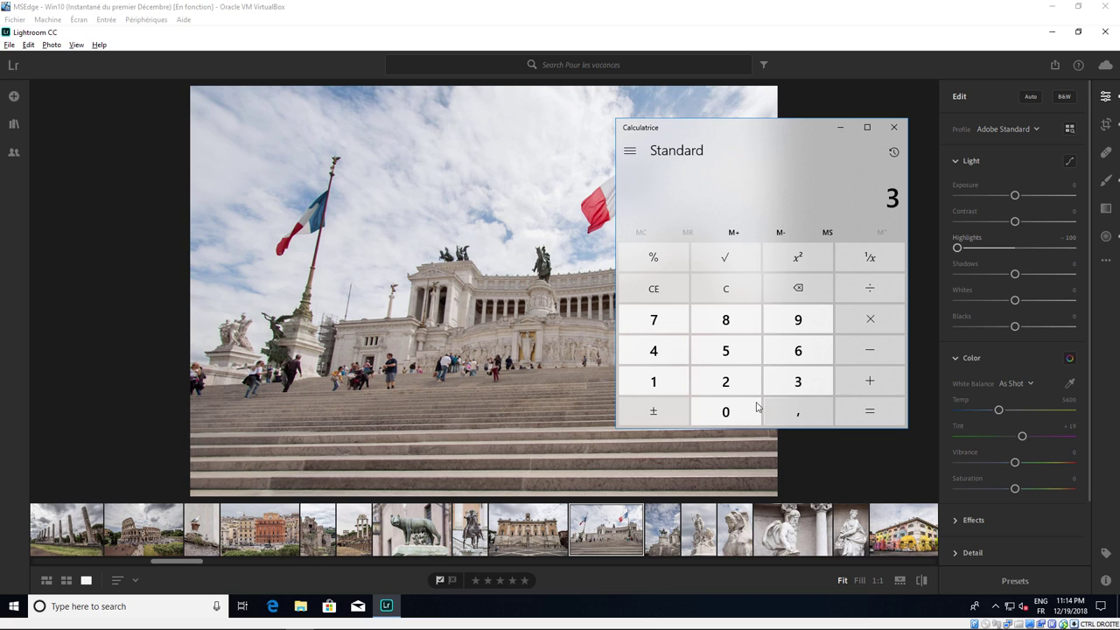
click(725, 412)
double_click(725, 412)
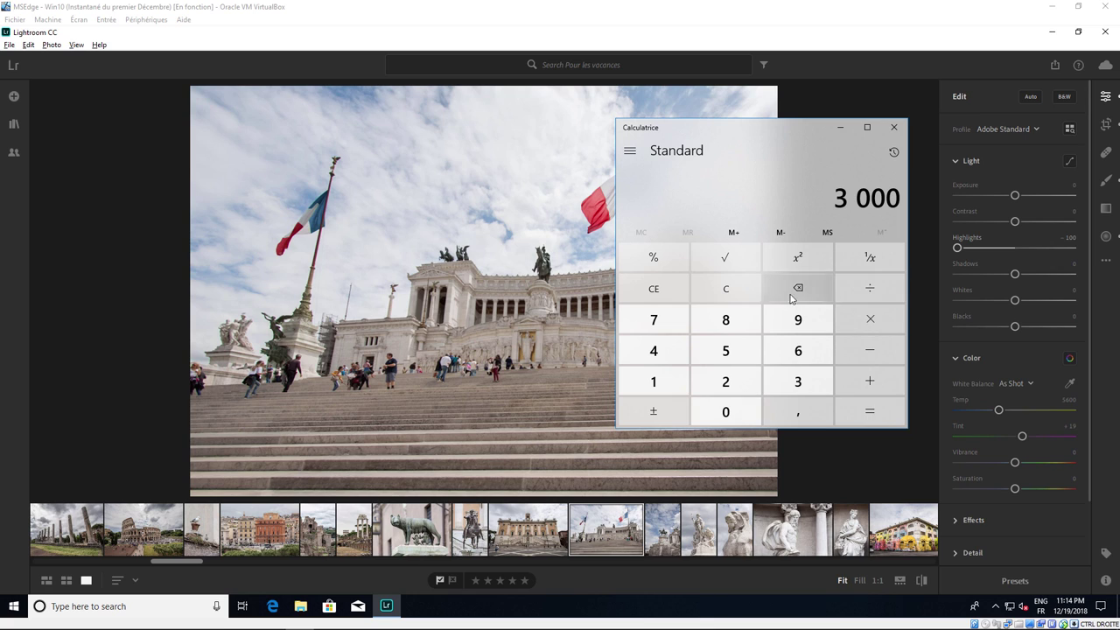
click(739, 292)
click(804, 382)
double_click(731, 418)
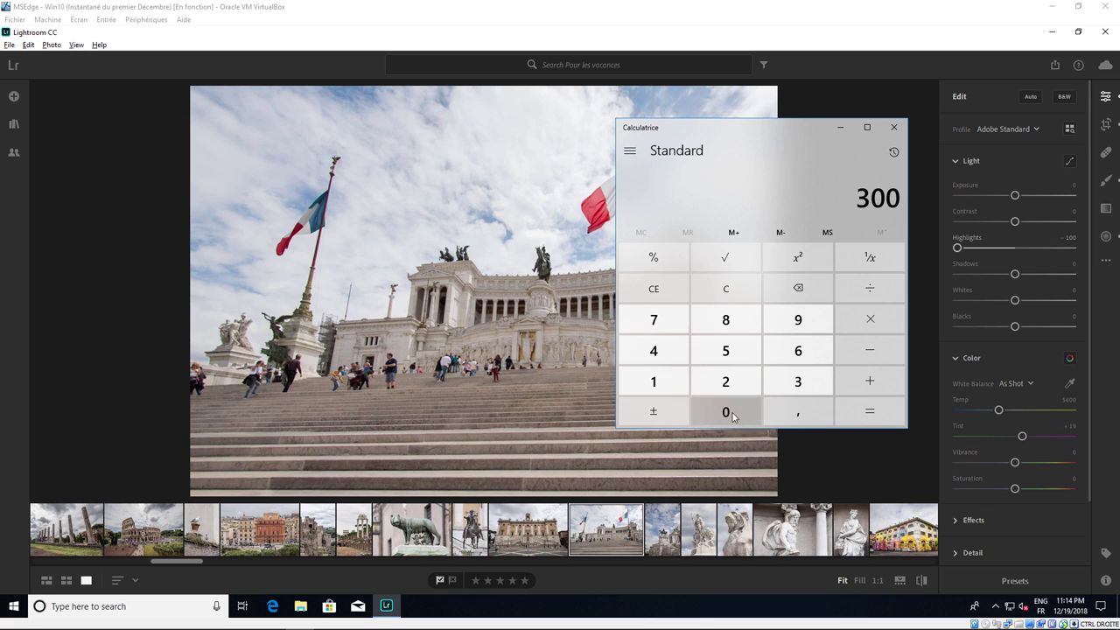
click(870, 319)
click(731, 385)
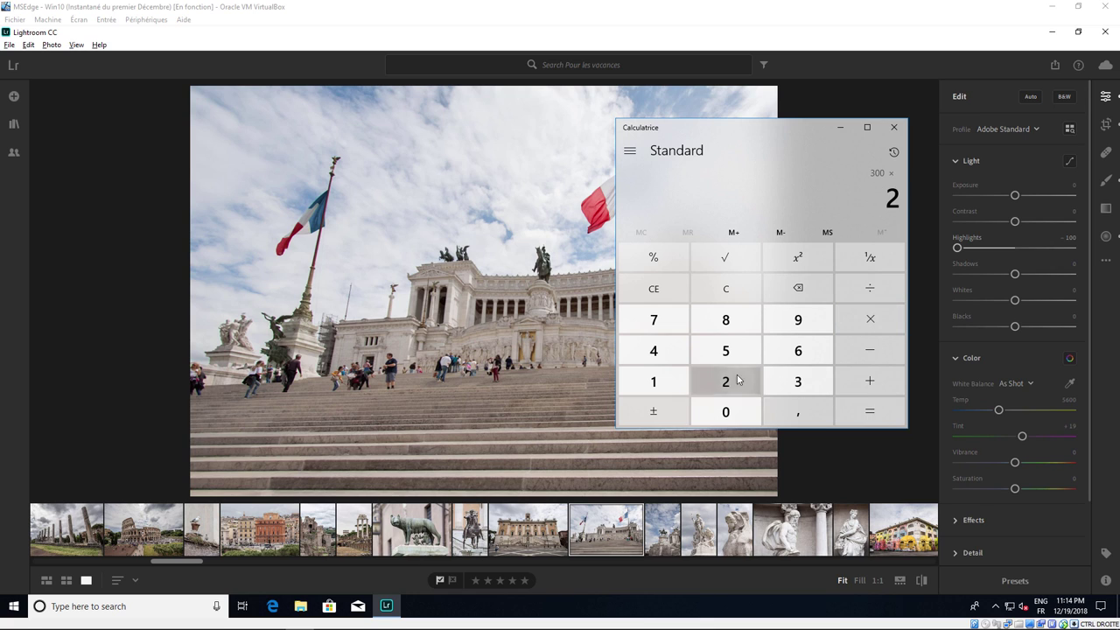
click(730, 353)
triple_click(726, 416)
click(725, 417)
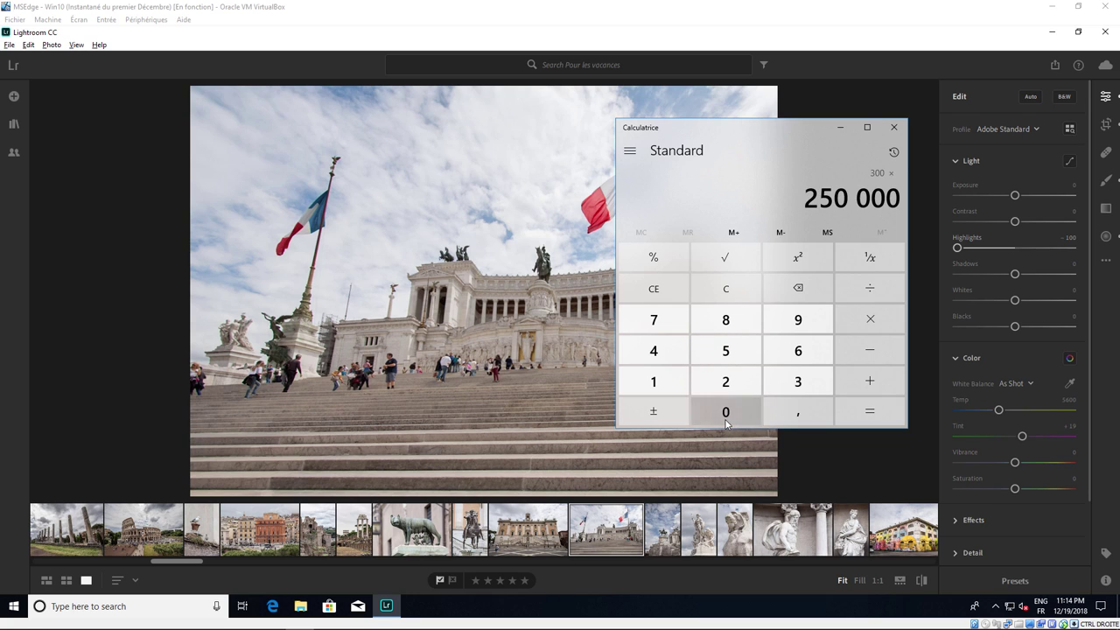
double_click(725, 417)
click(865, 415)
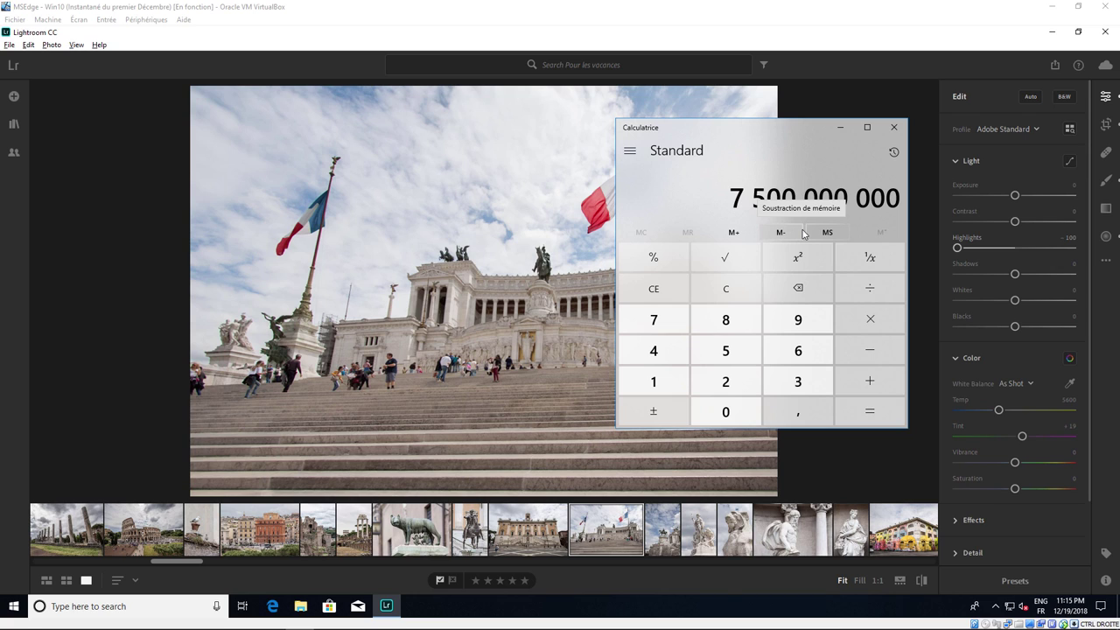
click(869, 289)
click(654, 382)
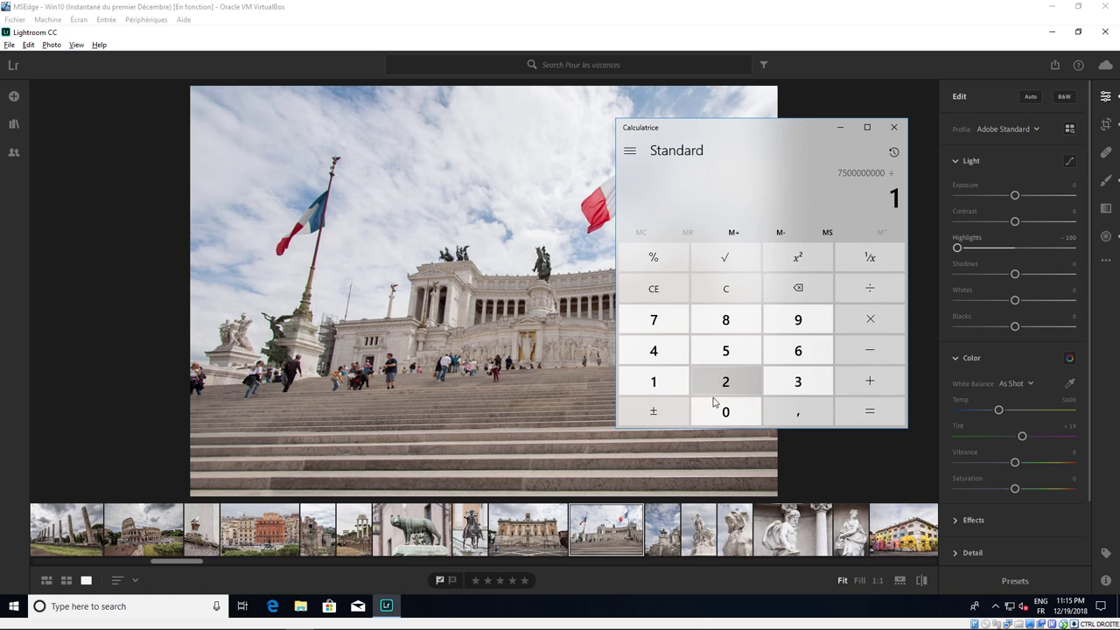
click(725, 411)
click(725, 411)
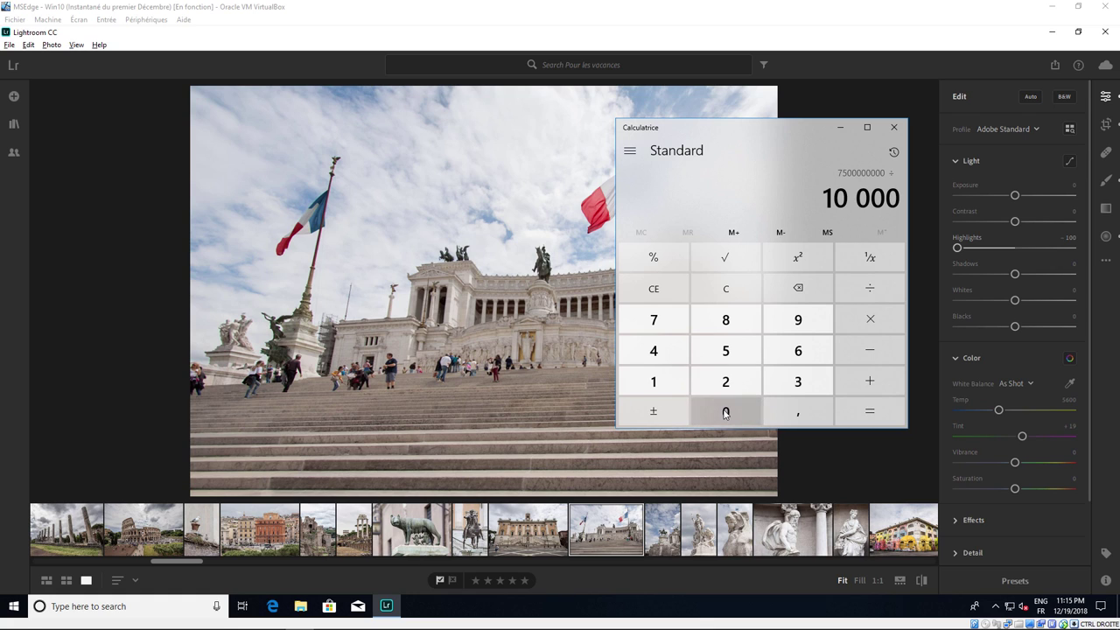
click(726, 411)
click(725, 411)
click(869, 411)
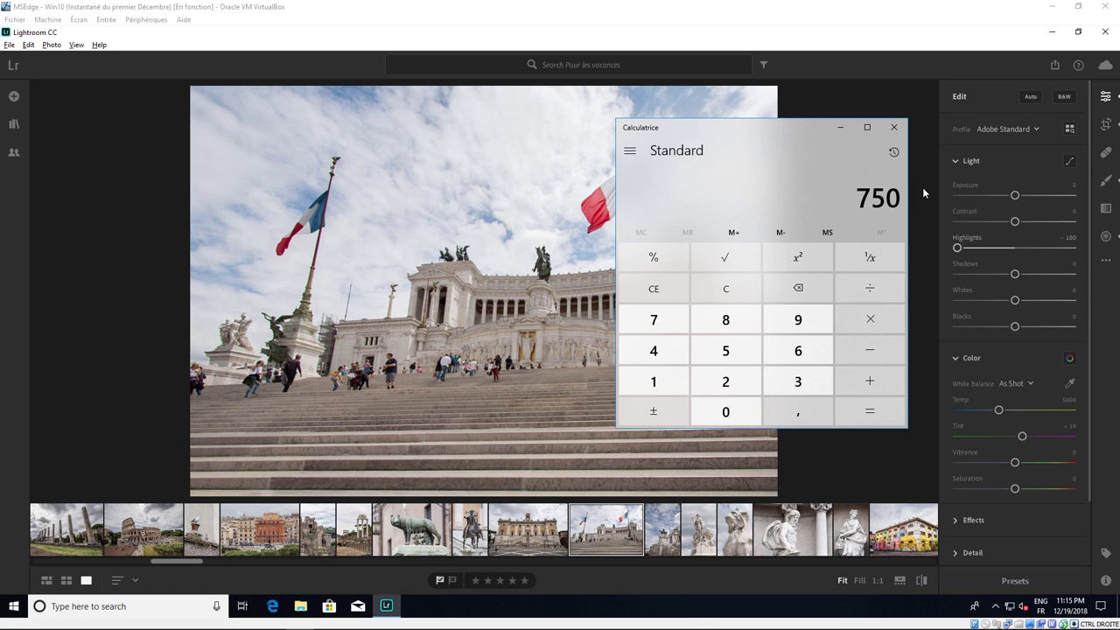
Divide 750 by 60 to get 12,5.
click(870, 288)
click(797, 350)
click(725, 413)
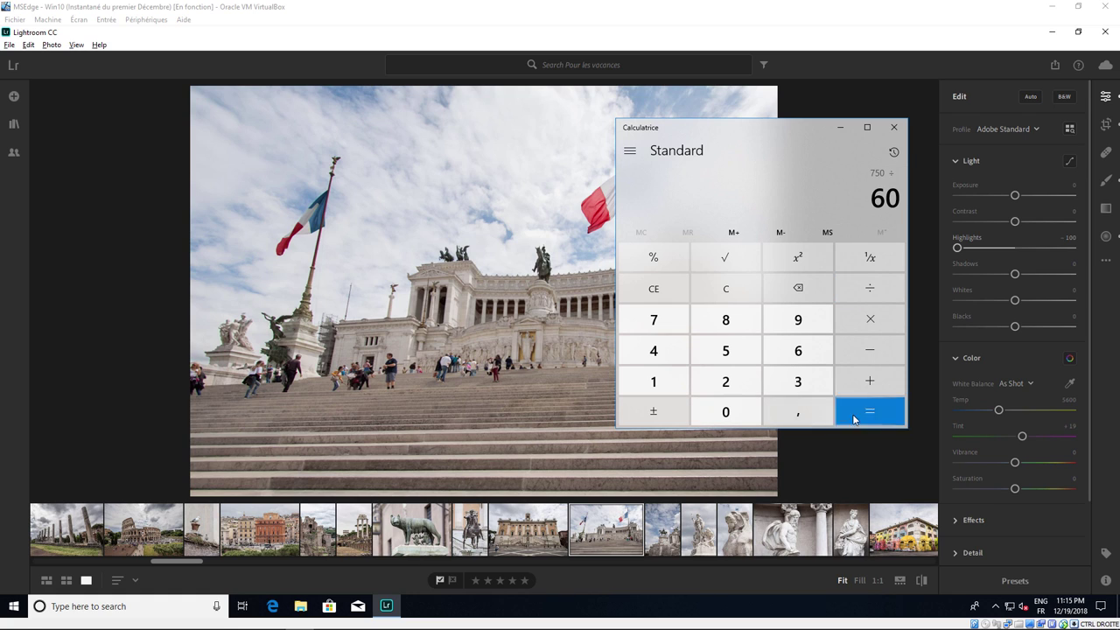
click(866, 412)
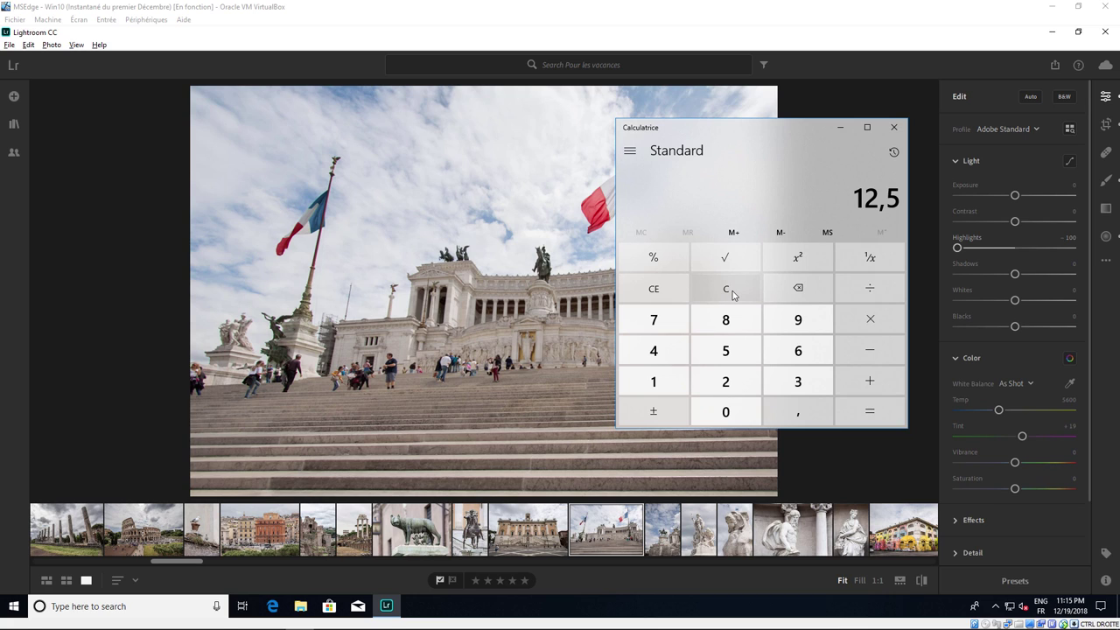
click(731, 293)
click(656, 320)
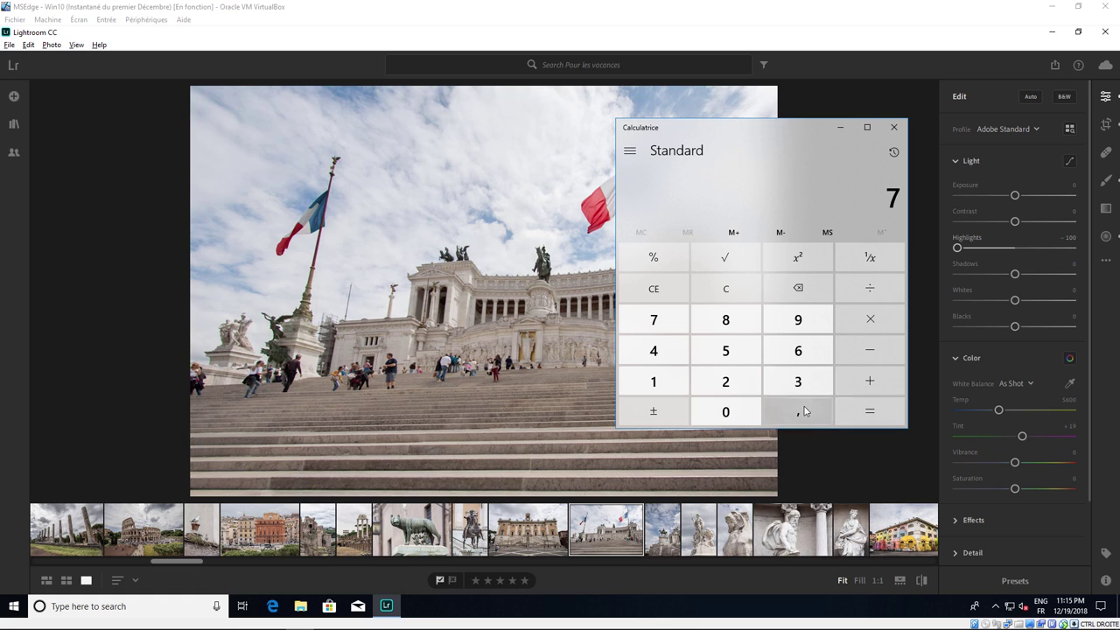
click(754, 362)
triple_click(733, 413)
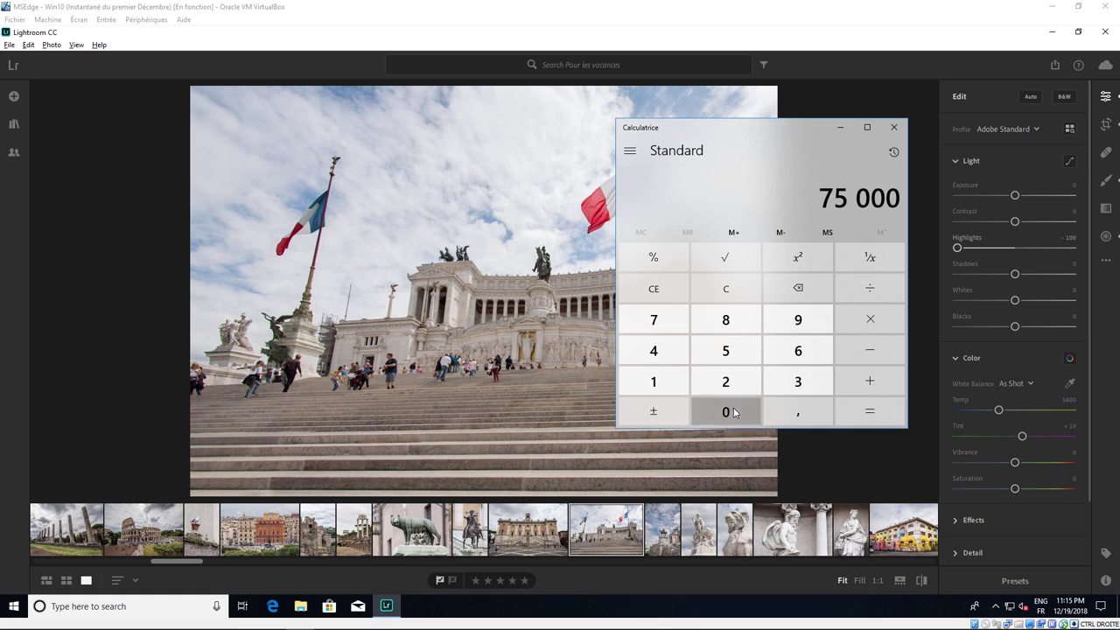
click(734, 413)
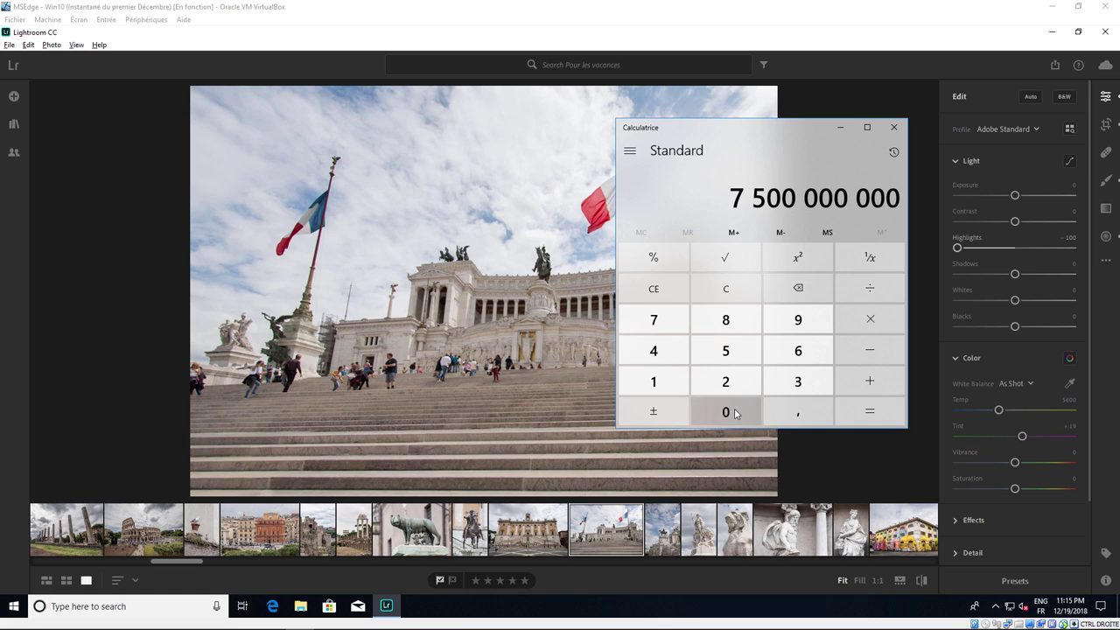
click(875, 289)
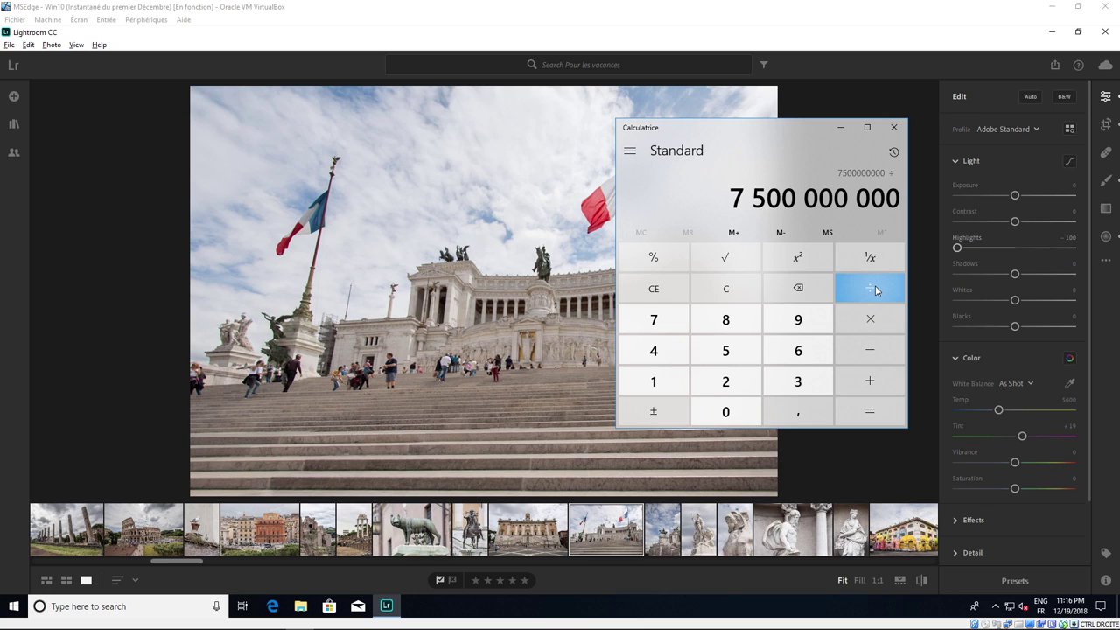
click(667, 381)
double_click(725, 412)
click(725, 412)
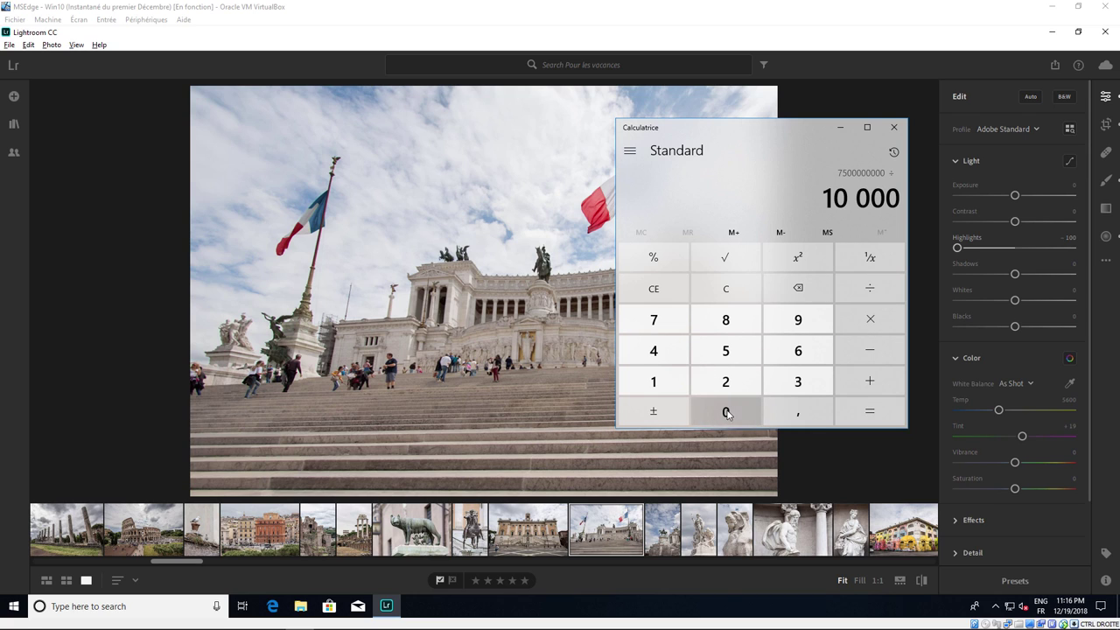
click(726, 412)
click(870, 411)
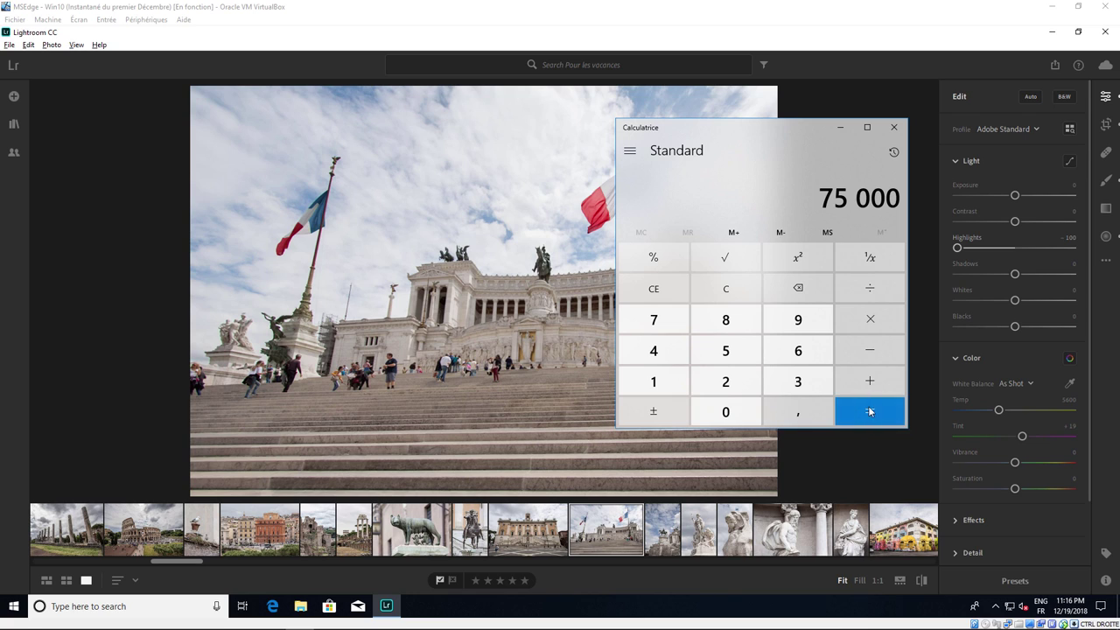
Divide by 60 twice to reach 20,8333, then clear the display to 0.
click(870, 288)
click(798, 350)
click(727, 413)
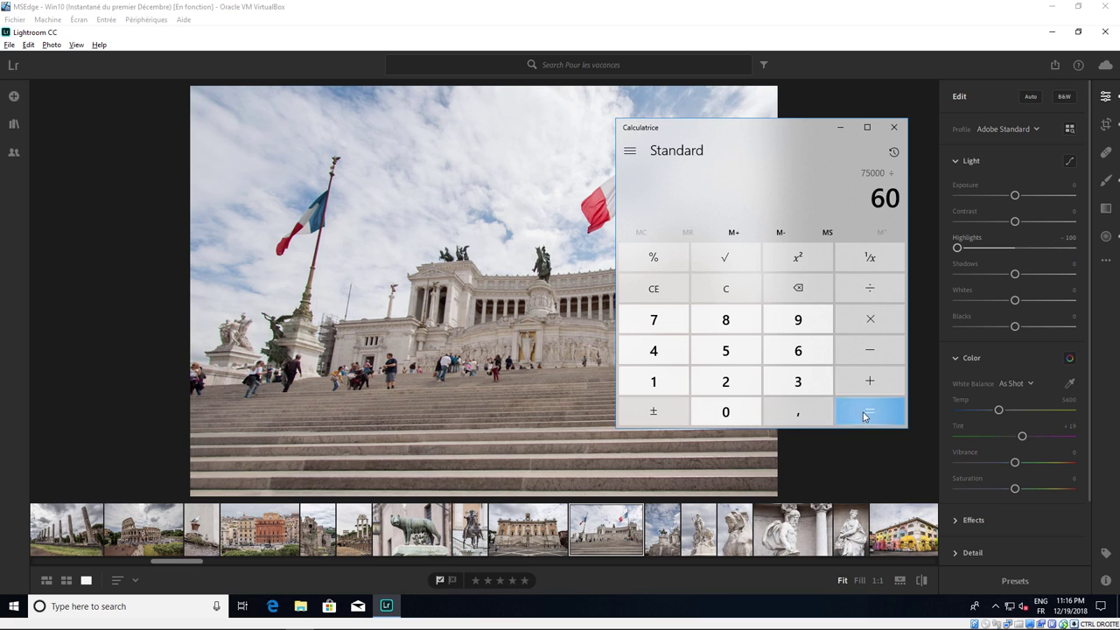
click(870, 410)
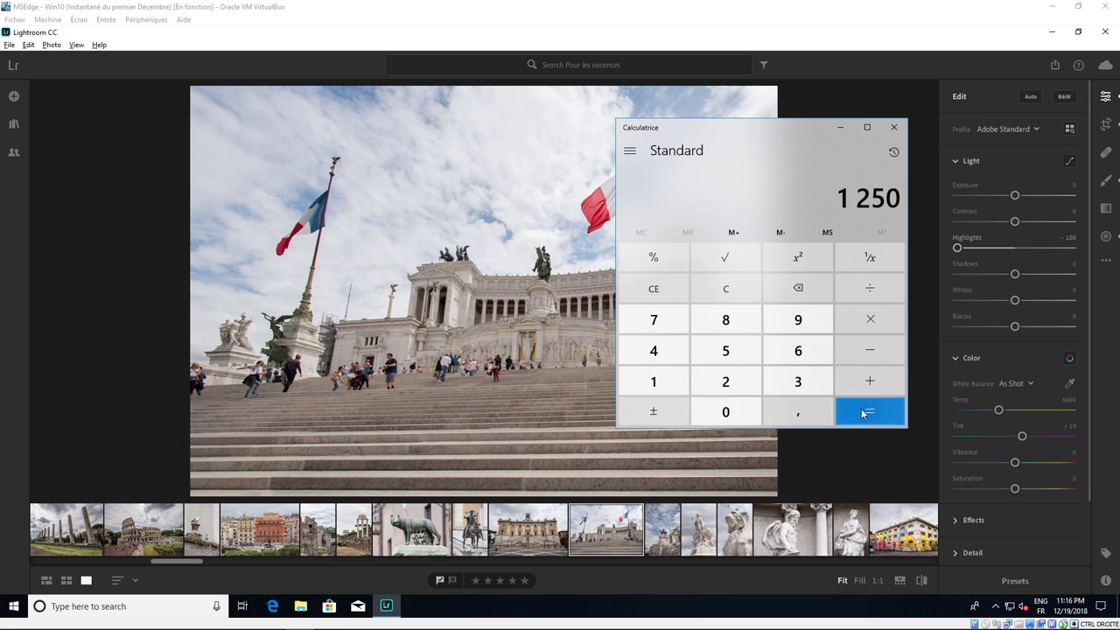
click(871, 290)
click(798, 350)
click(725, 411)
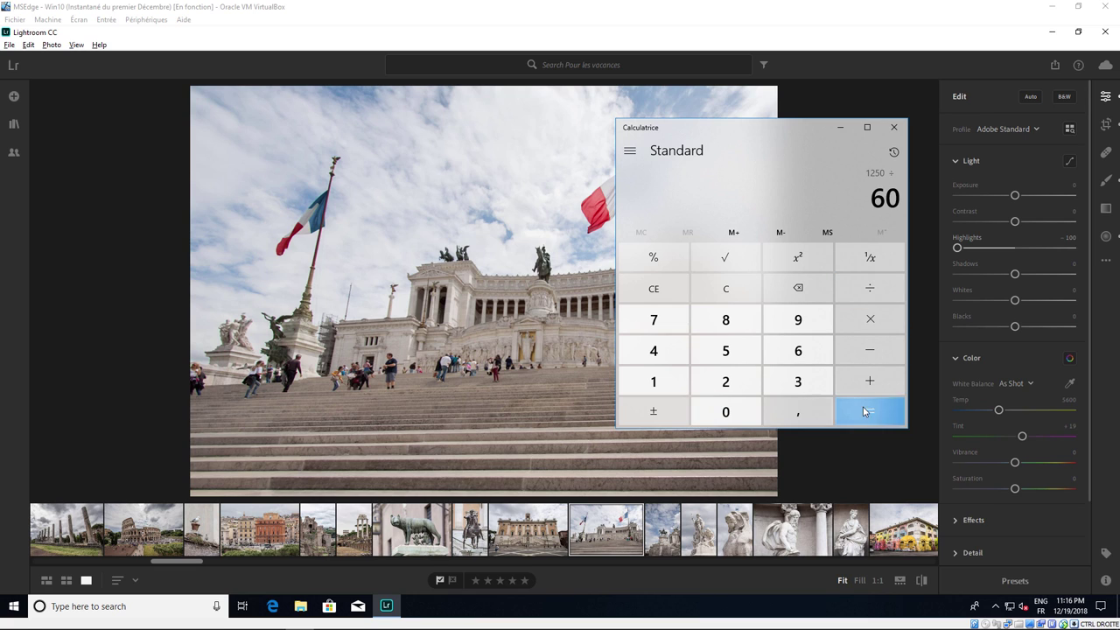
click(865, 411)
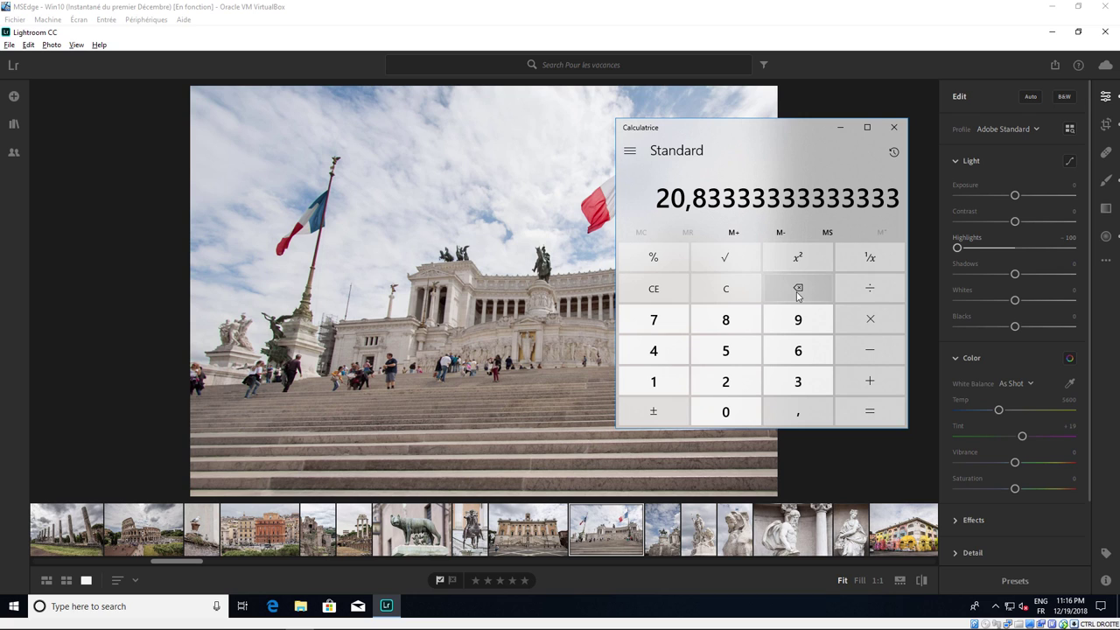
click(737, 295)
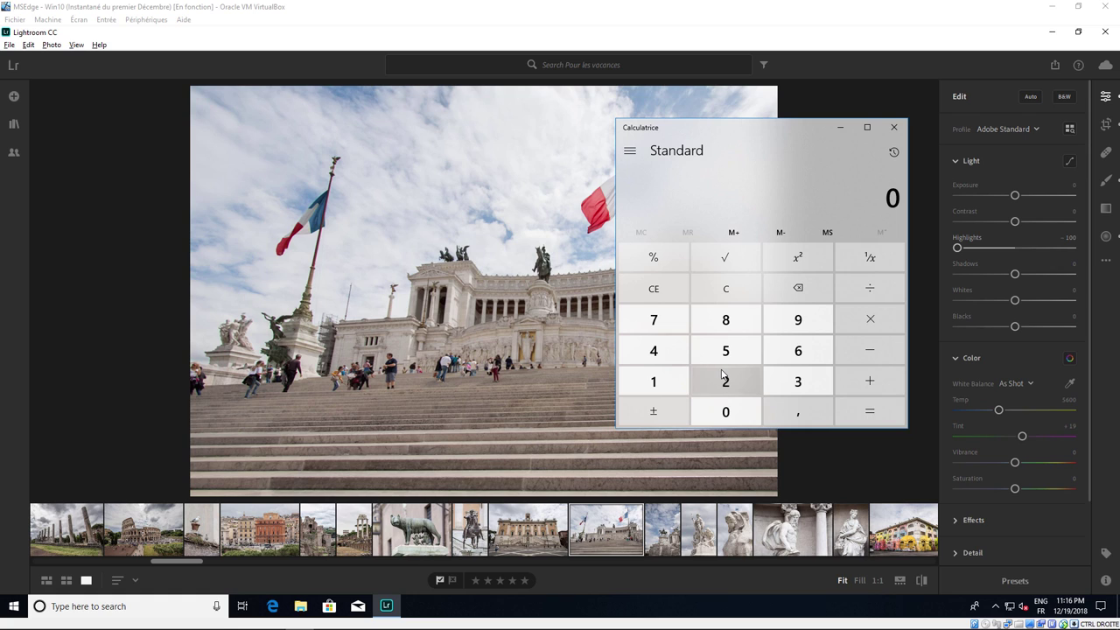
click(797, 382)
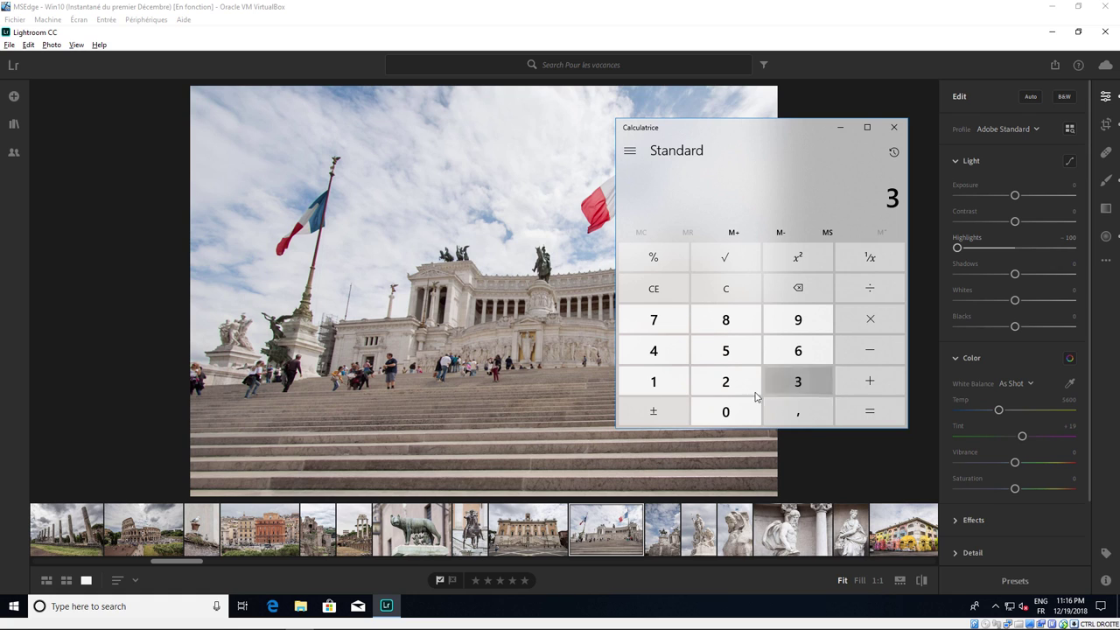
click(731, 411)
click(870, 319)
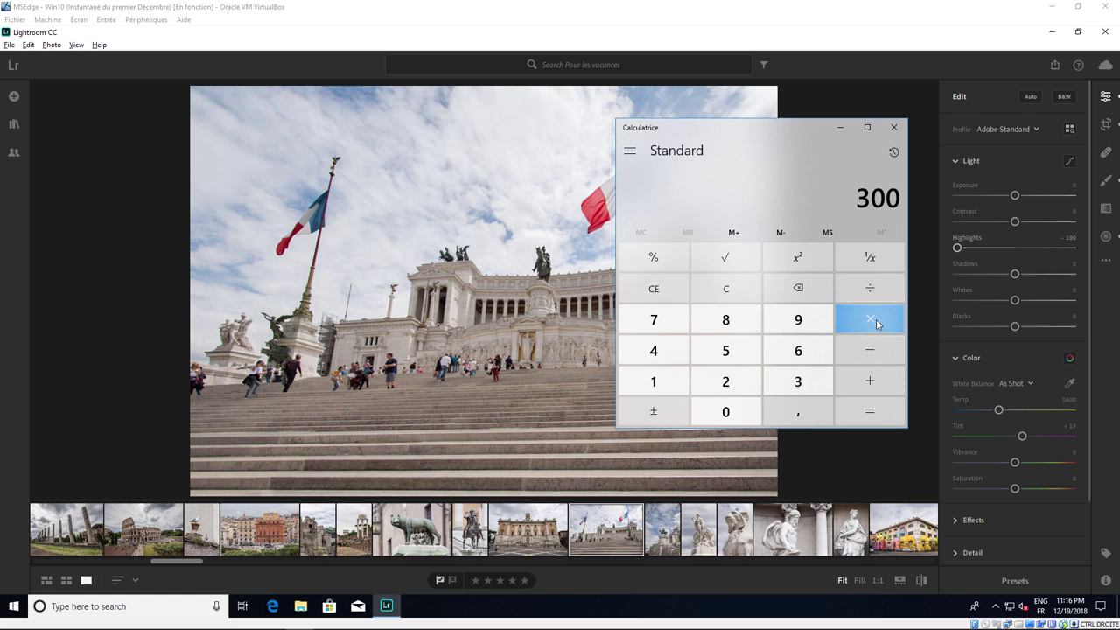
click(731, 381)
click(733, 353)
click(731, 413)
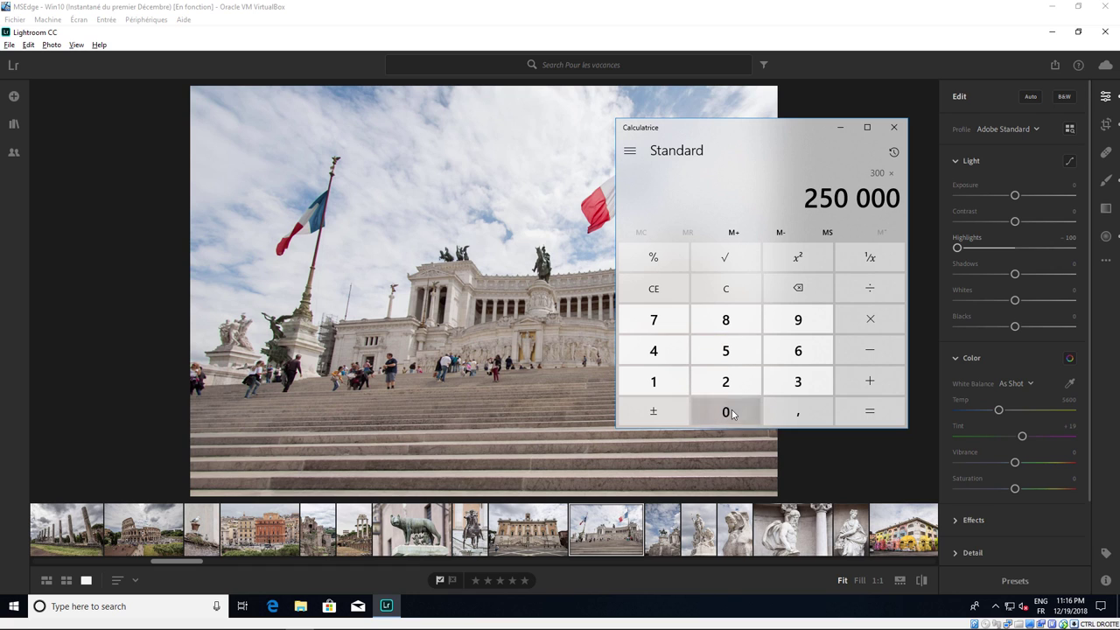
click(732, 413)
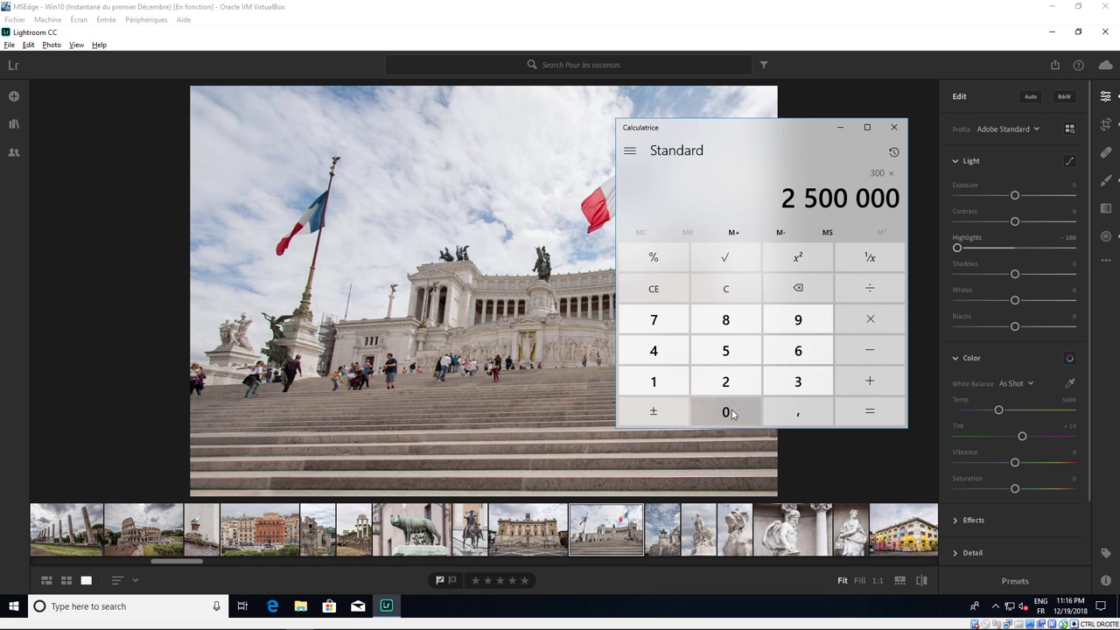
click(870, 319)
click(686, 319)
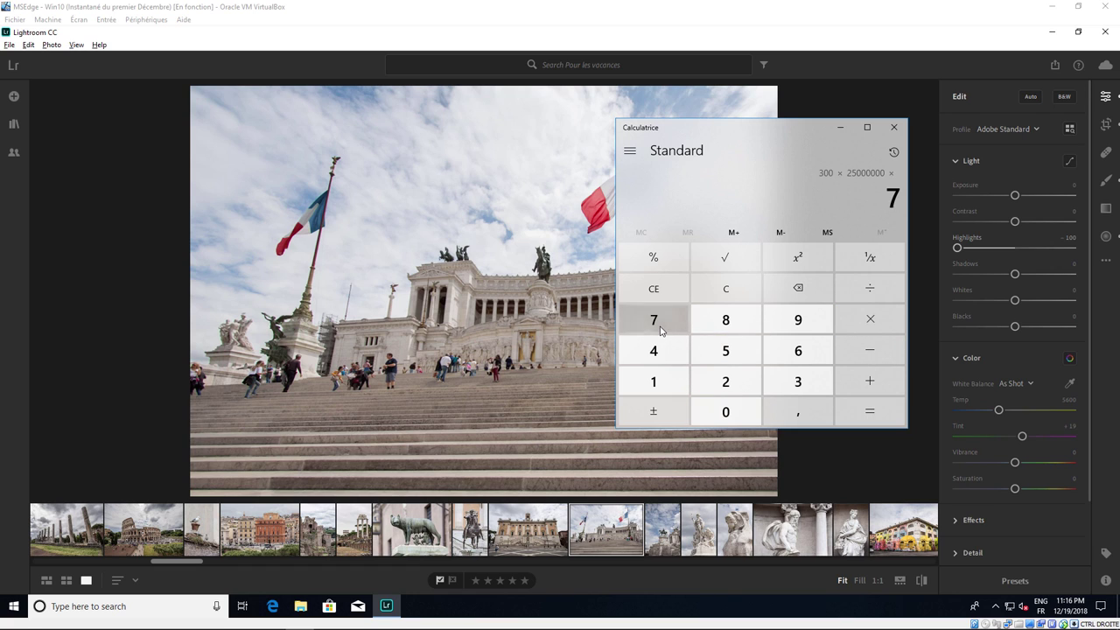
click(868, 412)
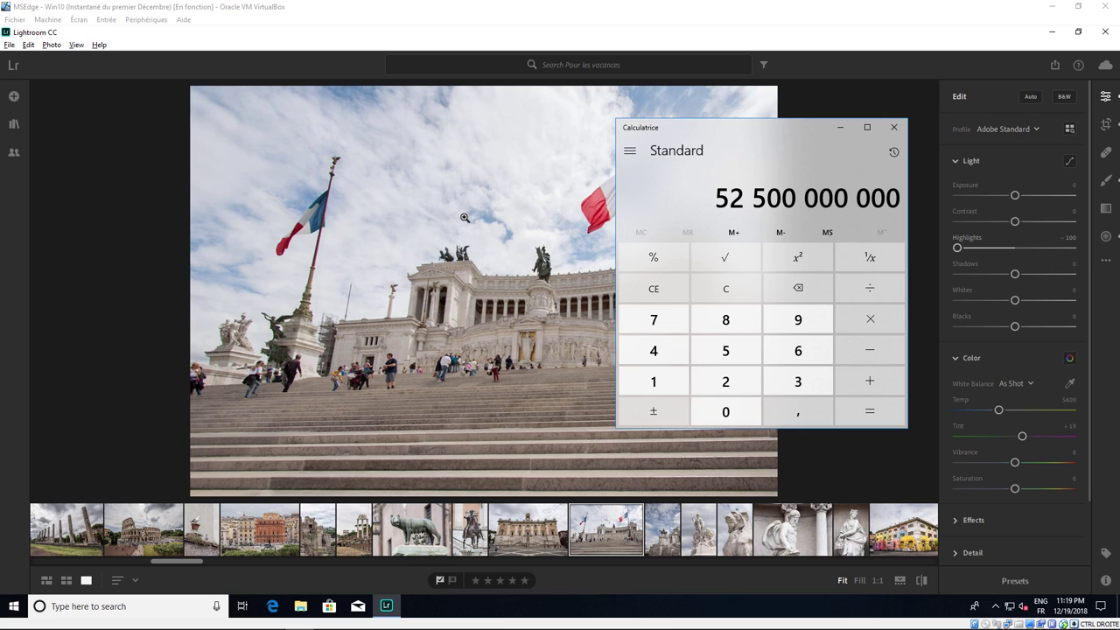
click(1106, 68)
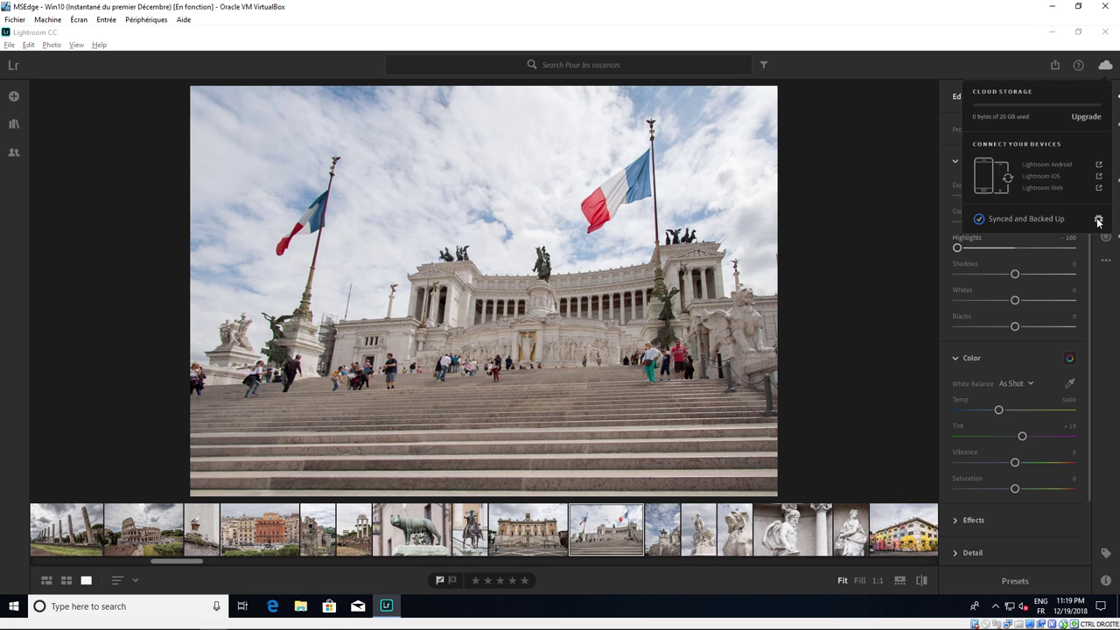
click(1098, 220)
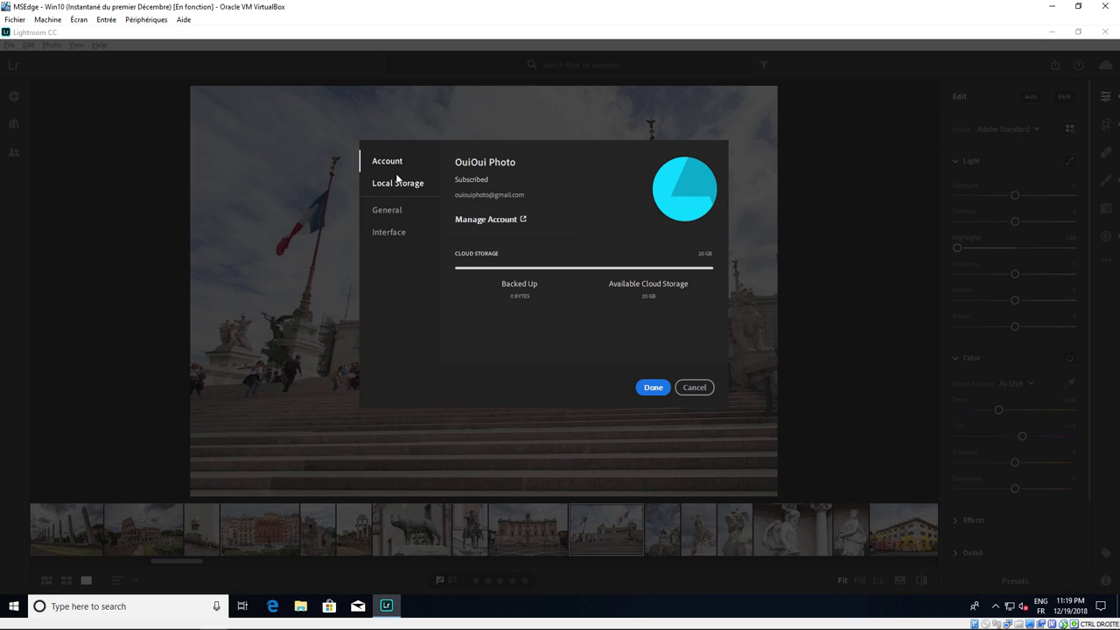
click(398, 188)
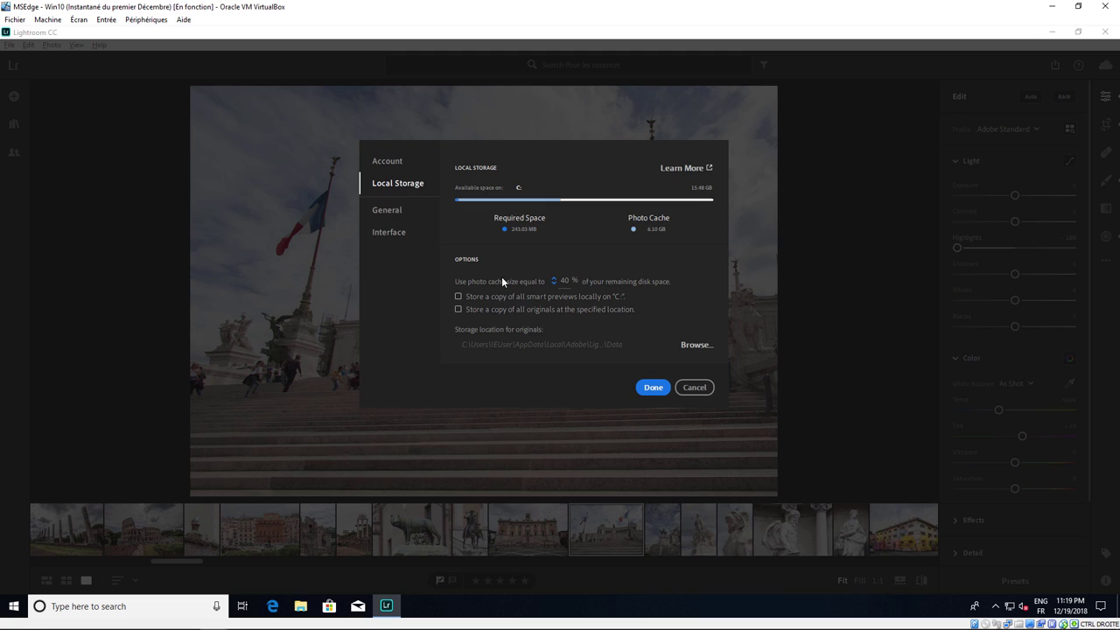